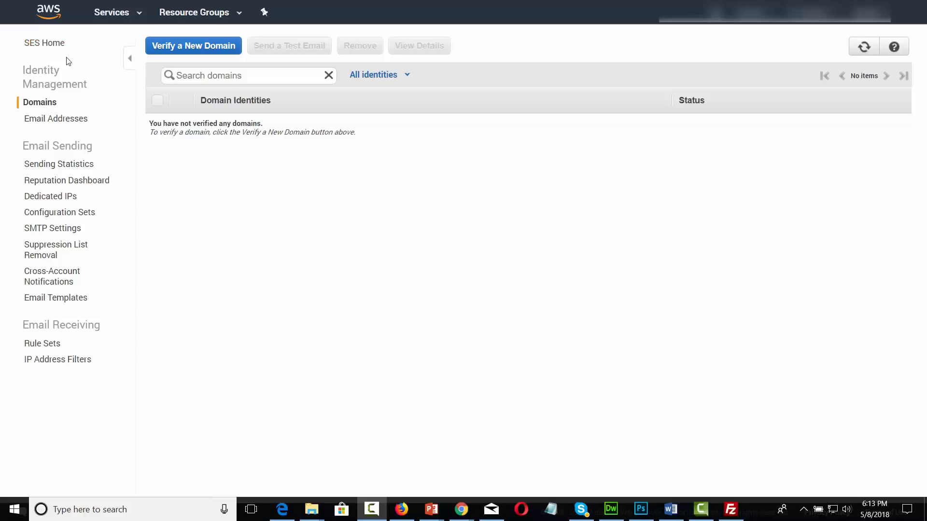
Step: Submit the domain titansofcentralpa.com for verification in Amazon SES with DKIM settings generated
left_click(43, 46)
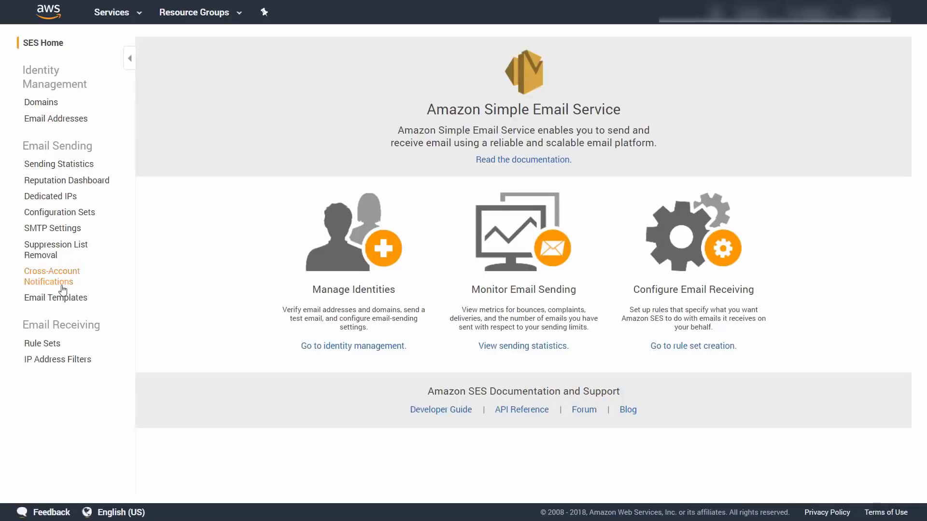
left_click(41, 102)
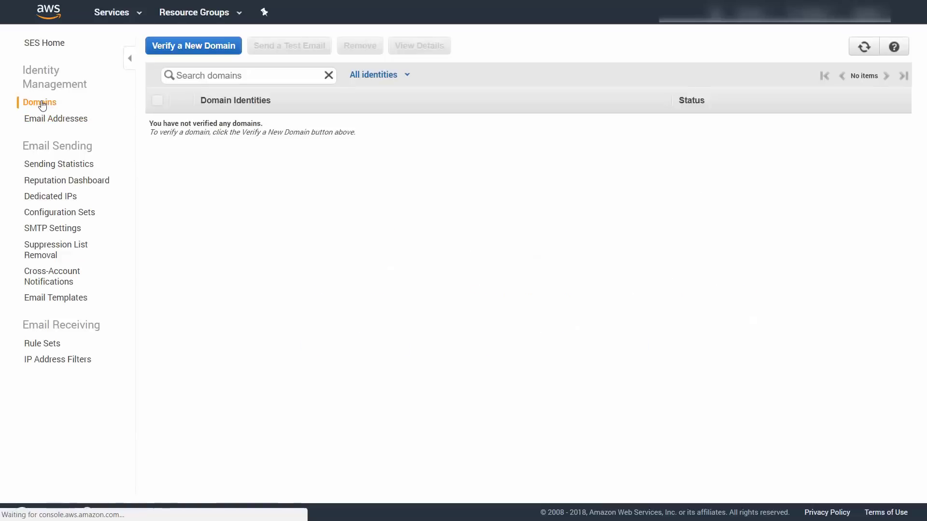
left_click(193, 45)
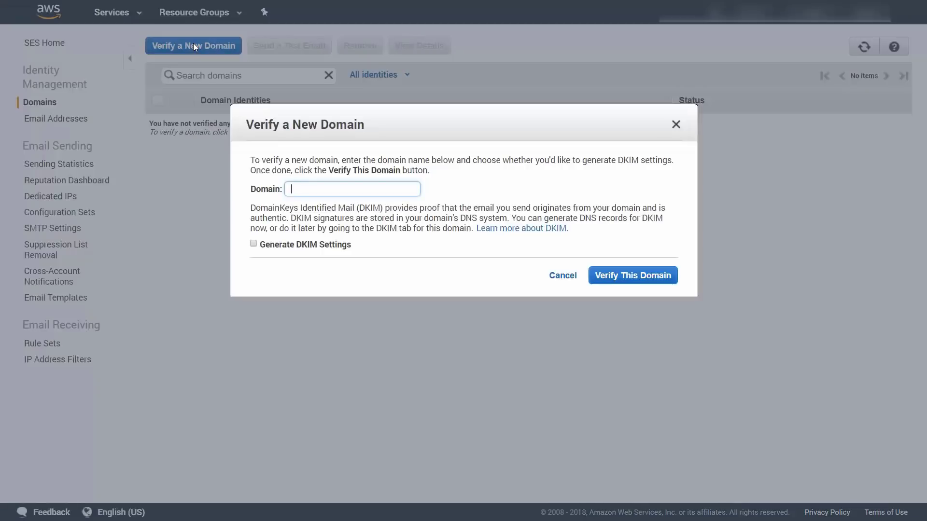
left_click(313, 184)
type("titansofcentralpa.com")
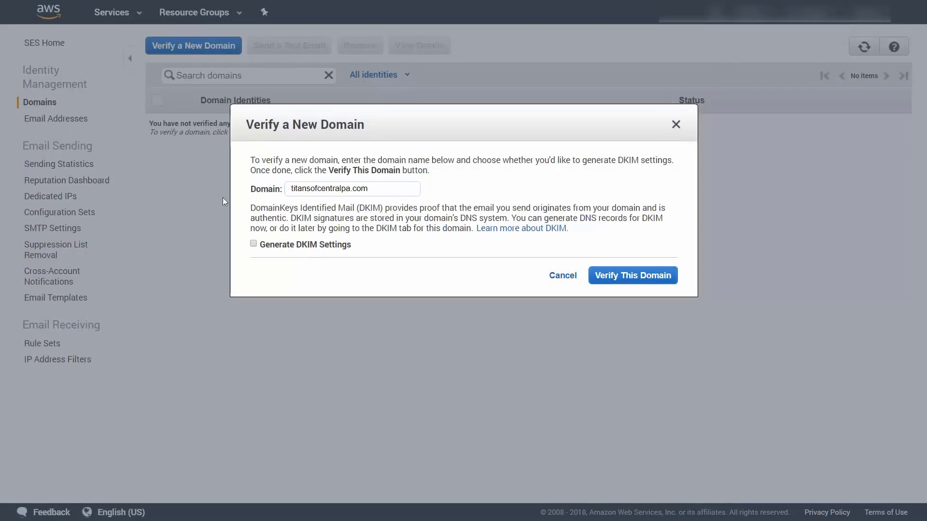
left_click(253, 245)
left_click(609, 278)
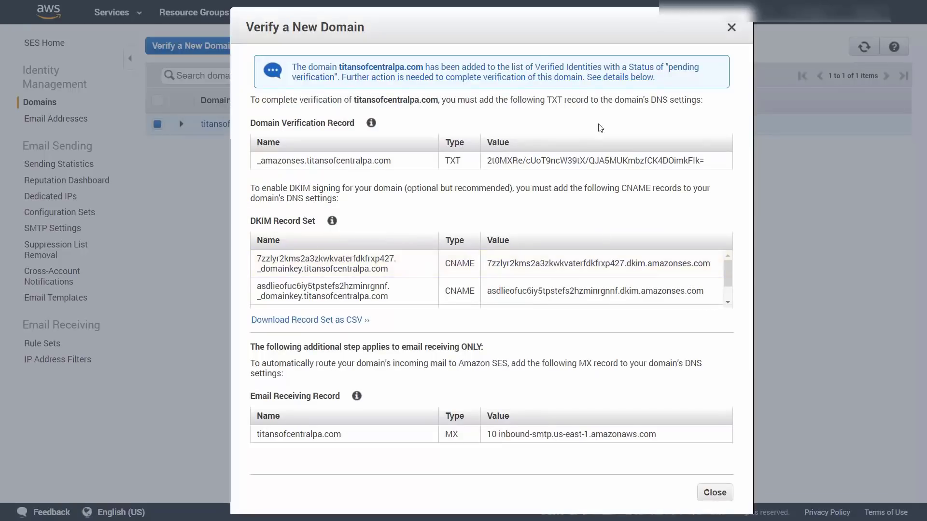
Step: Expand the titansofcentralpa.com domain identity's details and check the sender of the received Amazon SES email in Gmail
mouse_move(332, 221)
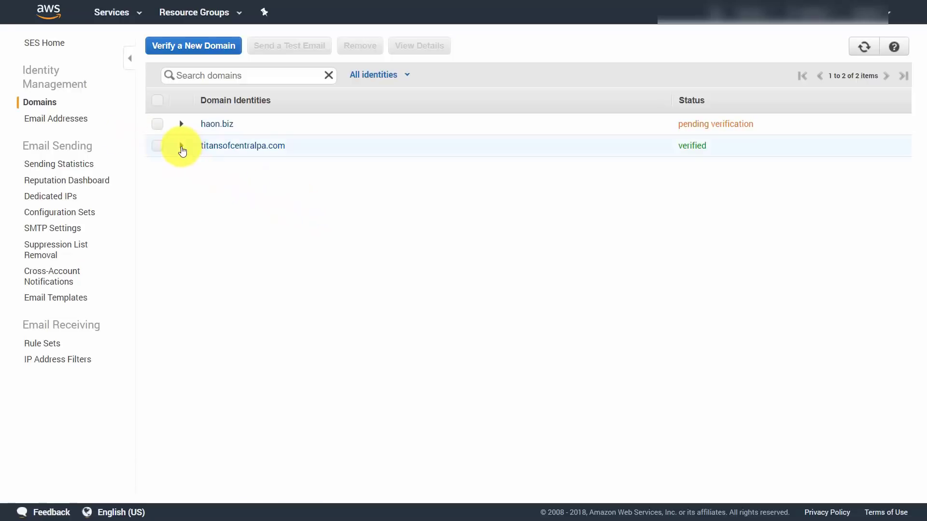
left_click(181, 146)
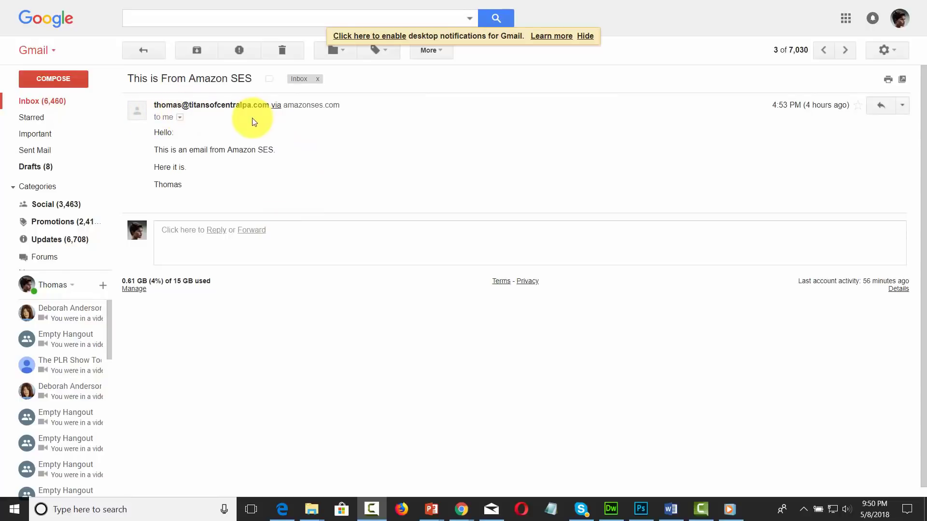
mouse_move(218, 111)
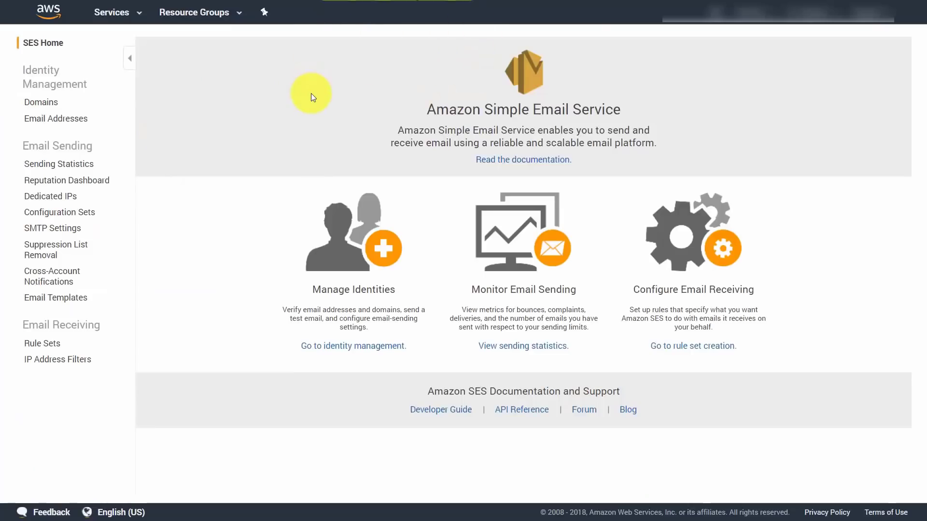
Step: Set mail.titansofcentralpa.com as the custom MAIL FROM domain for the verified titansofcentralpa.com email address
left_click(73, 121)
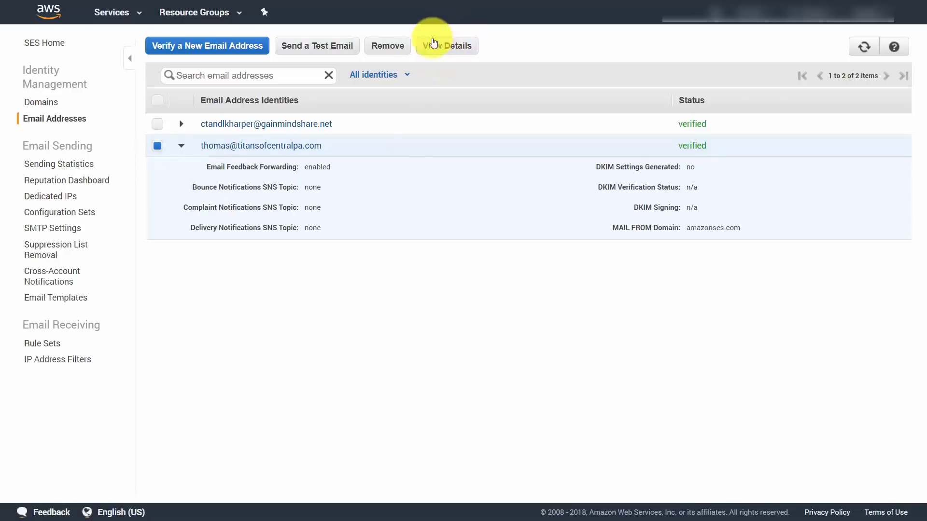
left_click(446, 47)
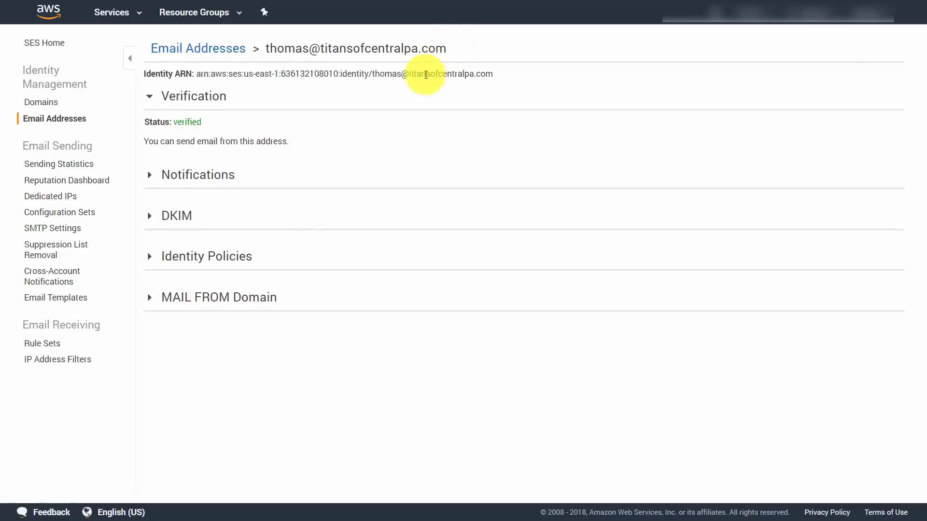
left_click(149, 299)
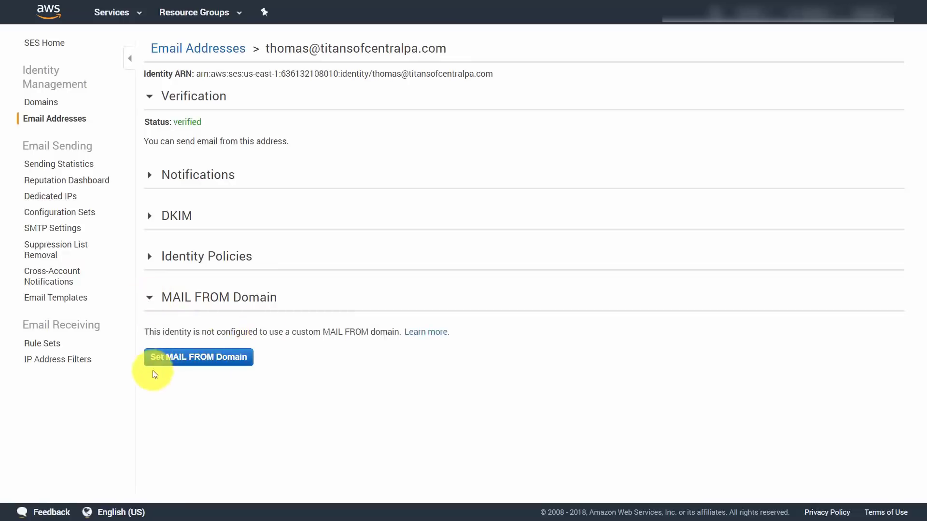
left_click(208, 360)
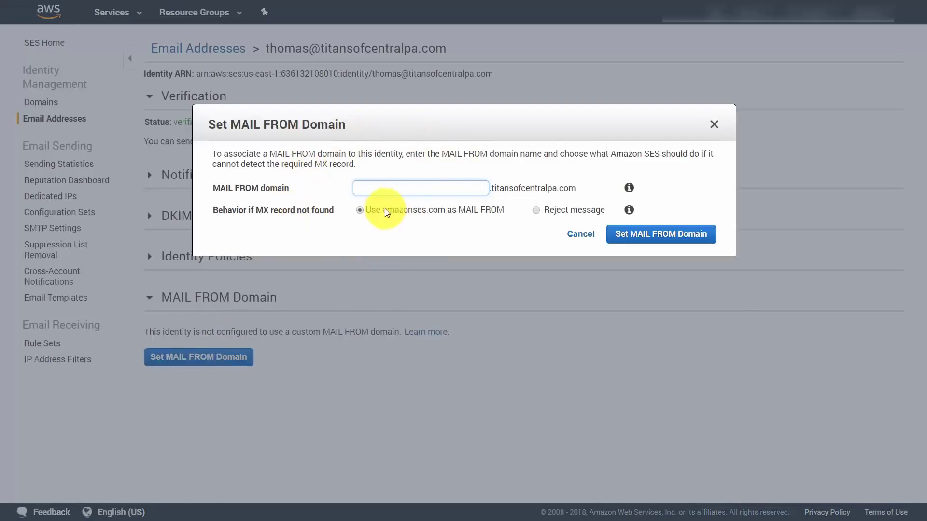
left_click(480, 181)
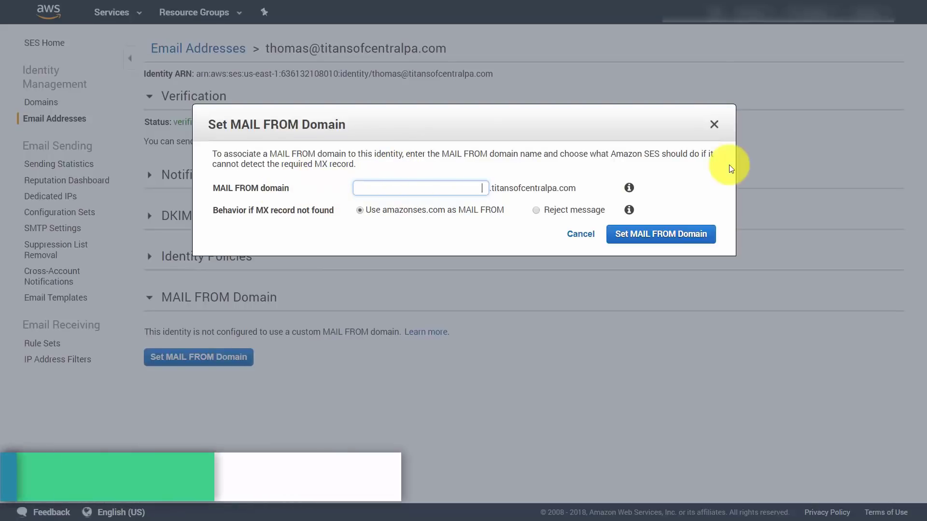
type("mail")
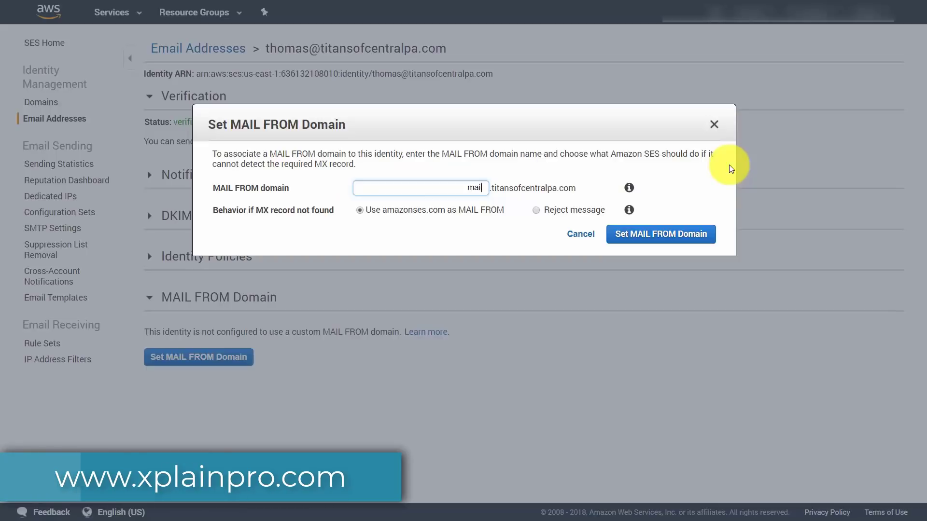
left_click(655, 234)
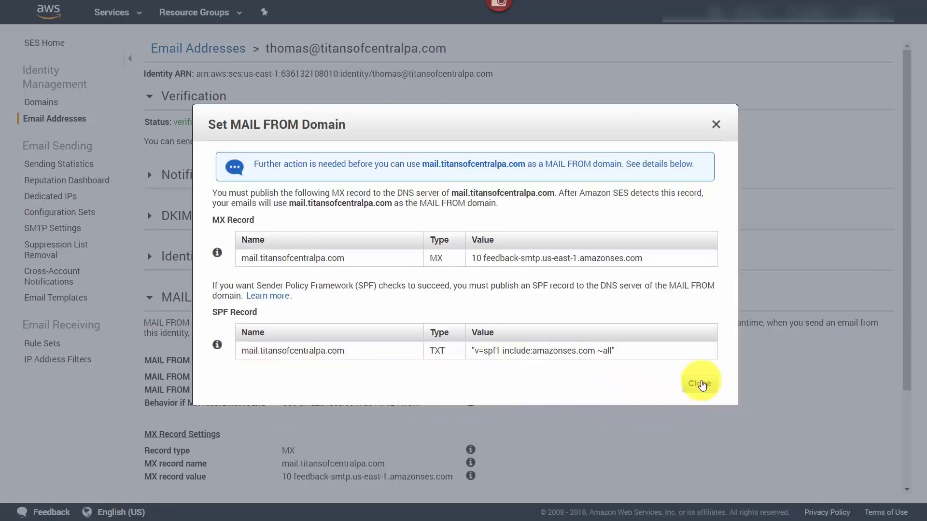
left_click(674, 382)
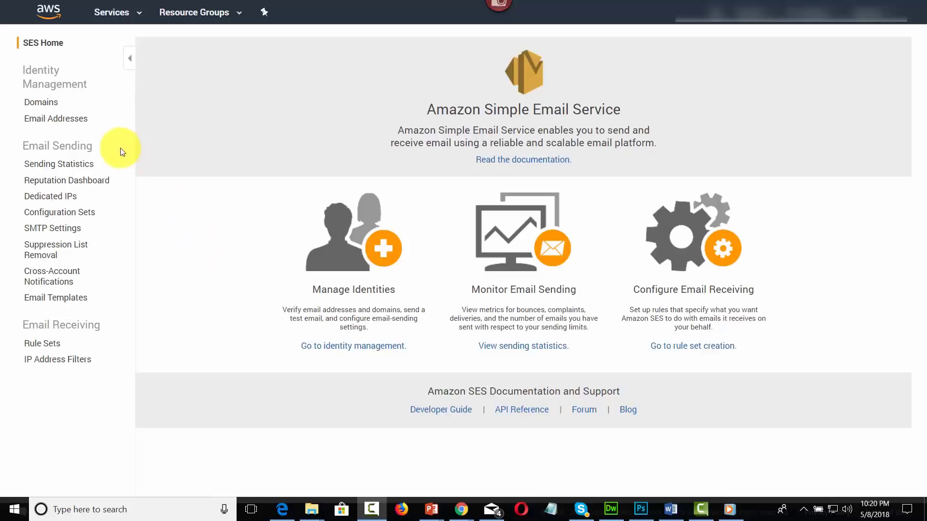
Step: Create an SNS topic named bouncestitans with display name "Bounders for Titans" from the titansofcentralpa.com address's notification configuration
left_click(66, 119)
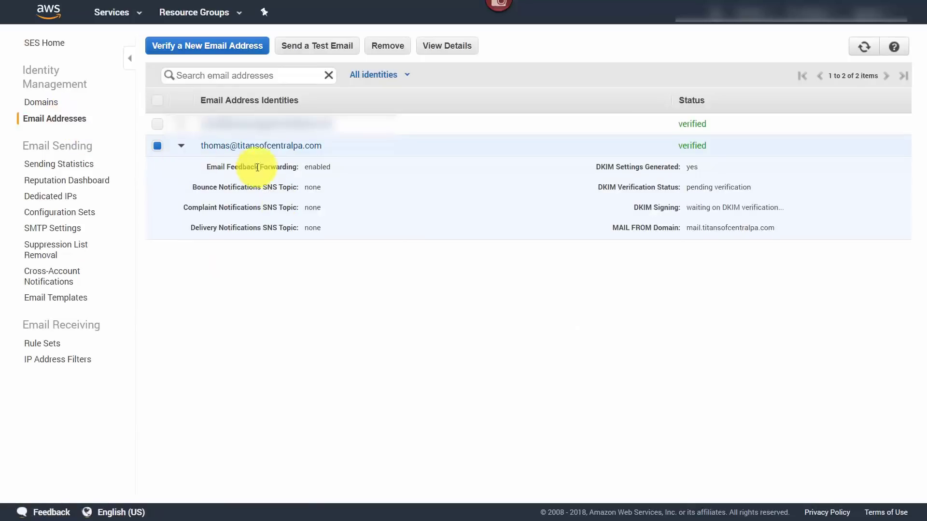
left_click(450, 47)
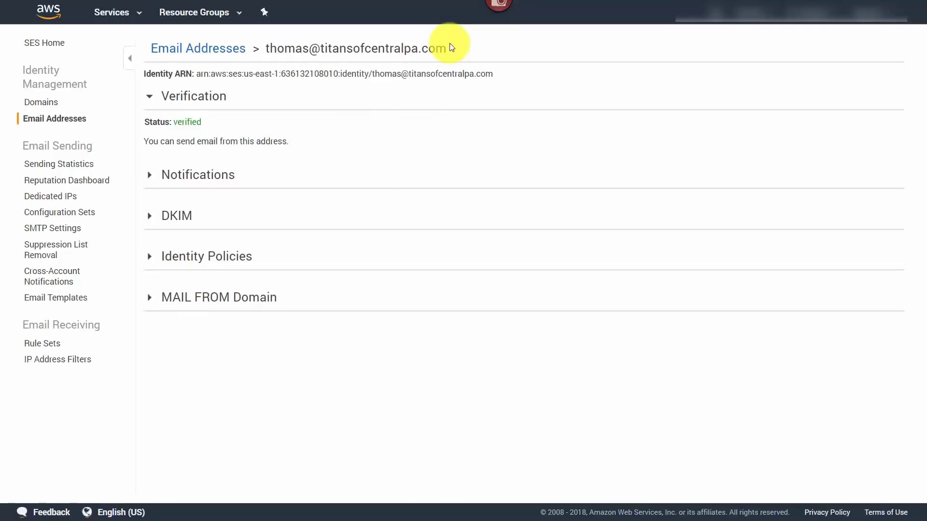
left_click(150, 176)
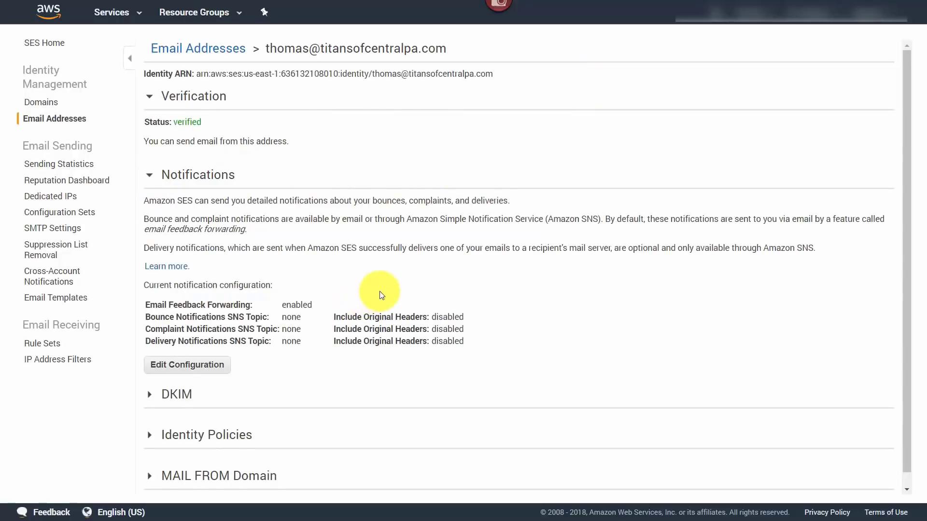
left_click(197, 369)
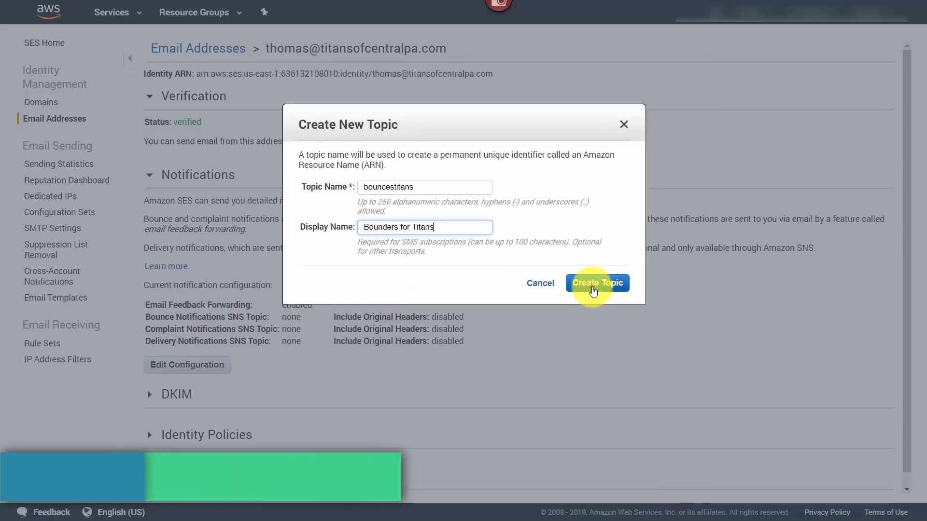
left_click(593, 285)
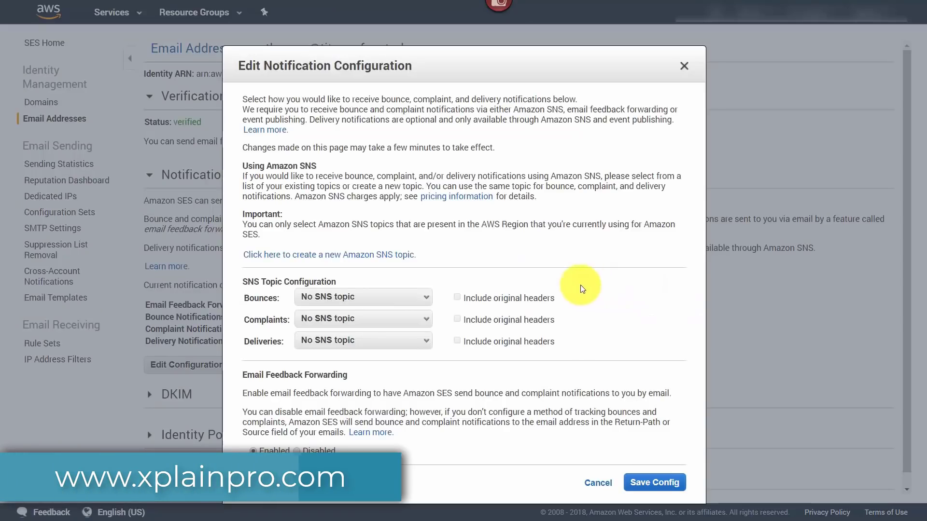
Step: Assign the bouncestitans SNS topic to bounce notifications for the titansofcentralpa.com email address
left_click(415, 299)
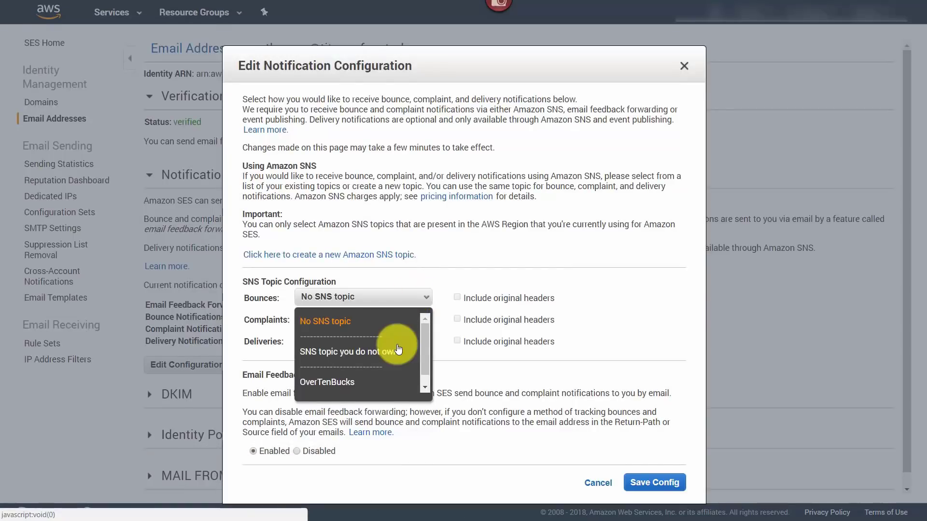
scroll(401, 345, "down", 1)
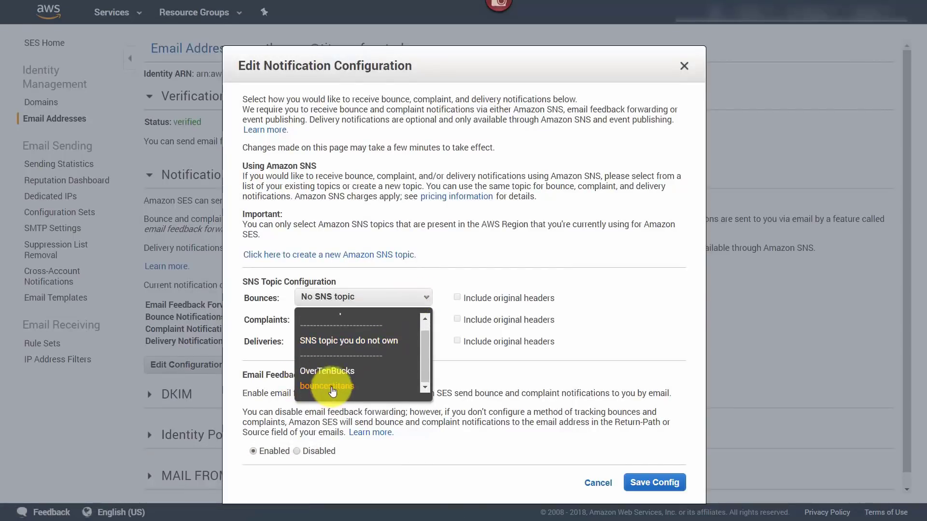
left_click(302, 386)
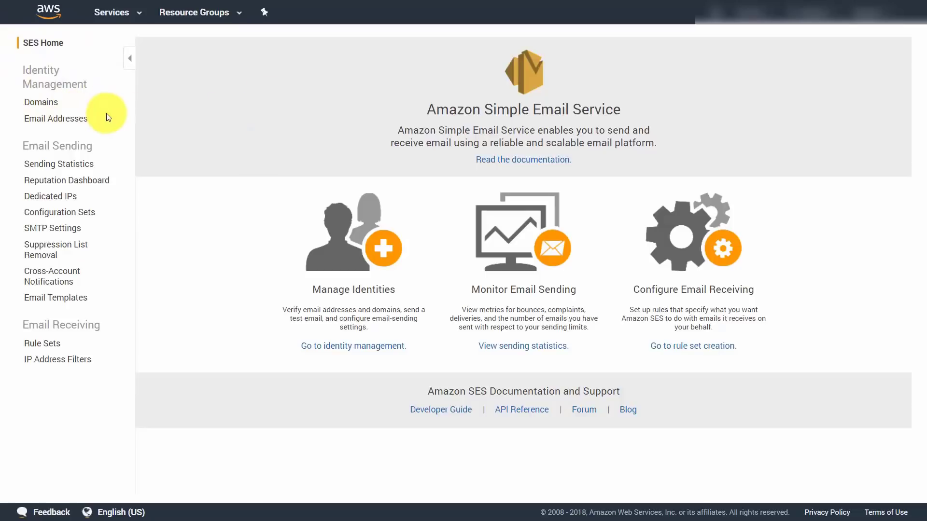
Step: Submit the domain haon.biz for verification with DKIM settings generated
left_click(45, 104)
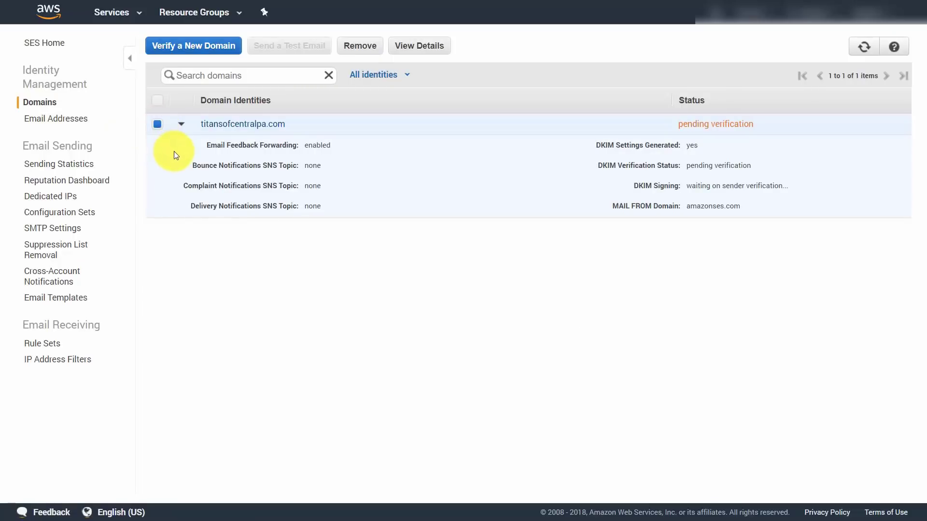
left_click(196, 48)
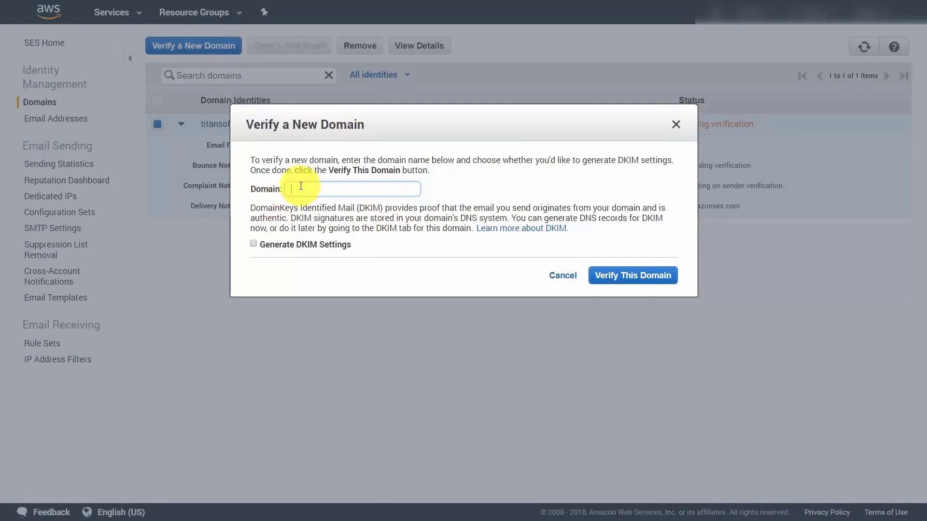
type("haon.biz")
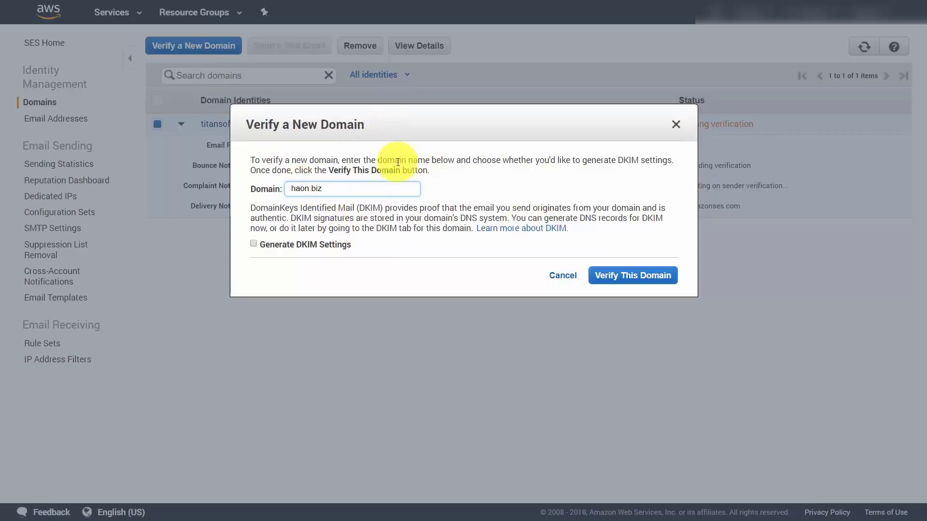
left_click(253, 244)
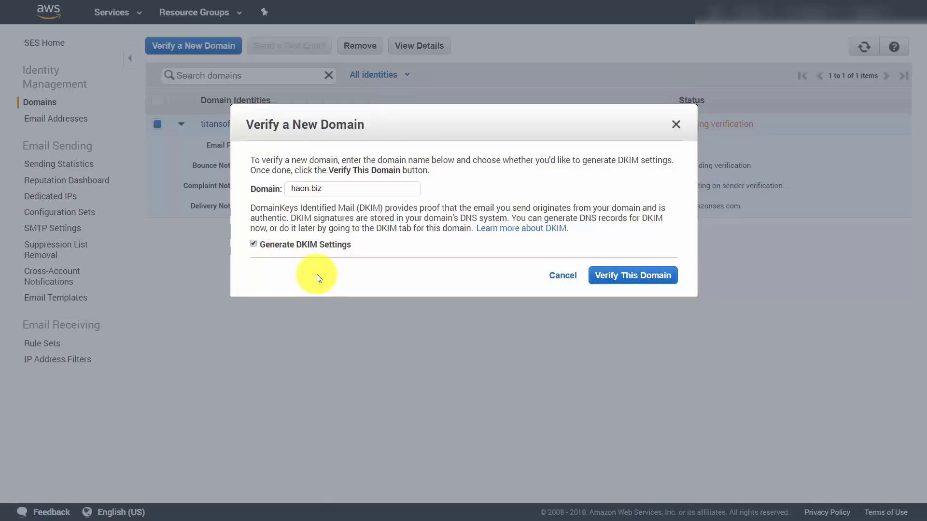
left_click(613, 275)
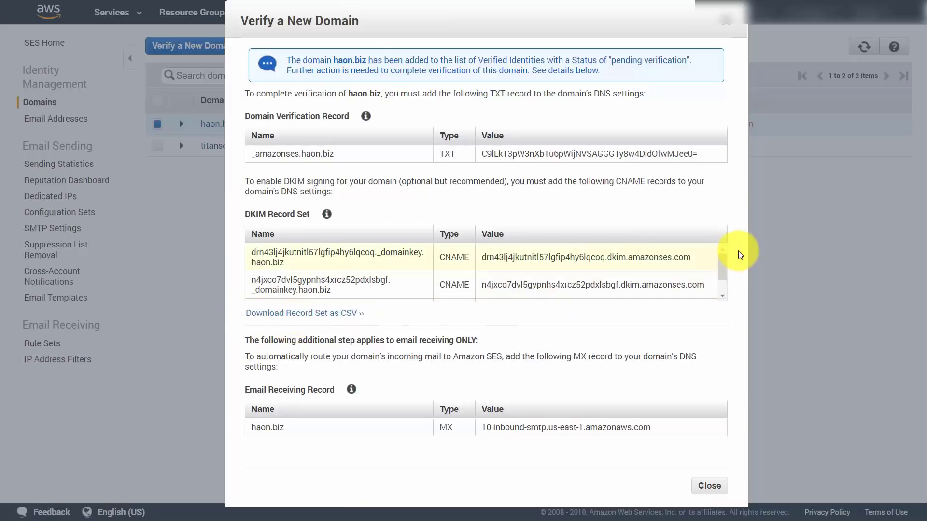
Step: Download the haon.biz DNS record set as CSV and auto-fit column A of the file in Excel
mouse_move(725, 261)
left_mouse_down()
mouse_move(725, 280)
mouse_move(723, 254)
mouse_move(723, 280)
mouse_move(718, 263)
left_mouse_up()
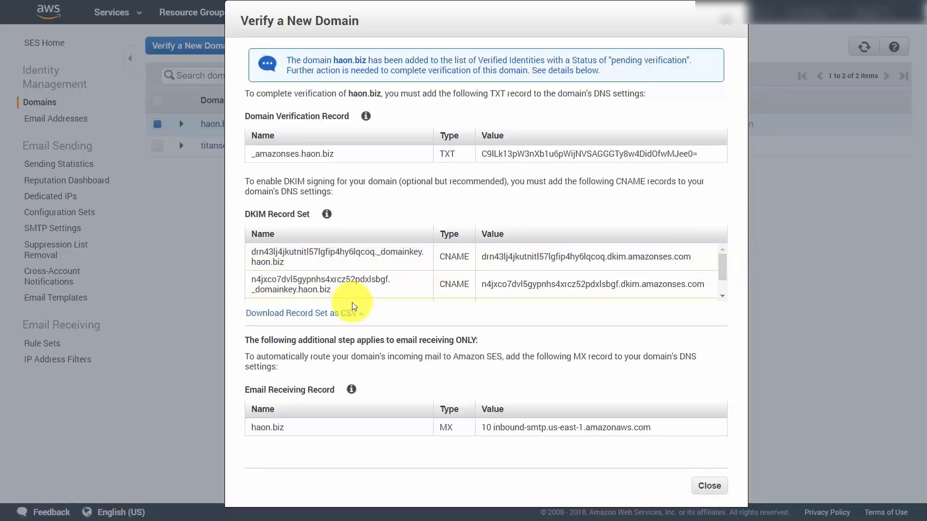
left_click(363, 315)
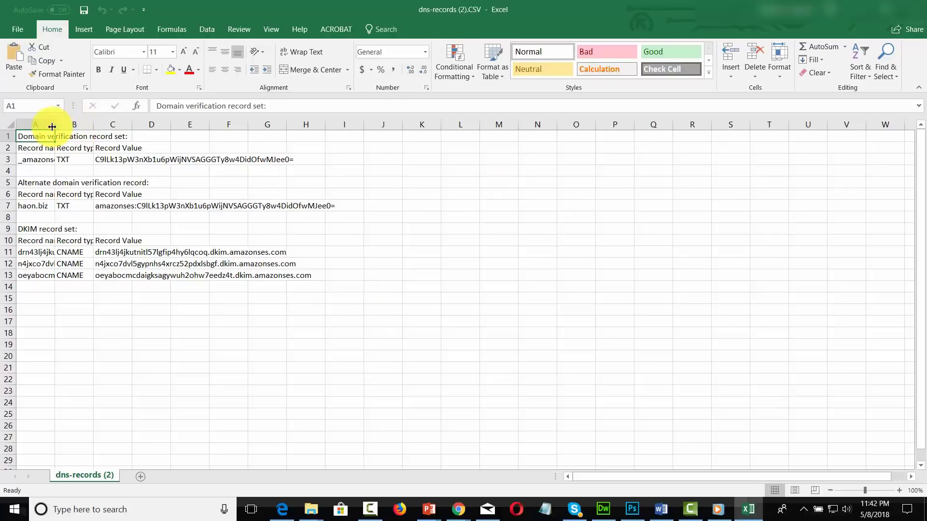
double_click(52, 127)
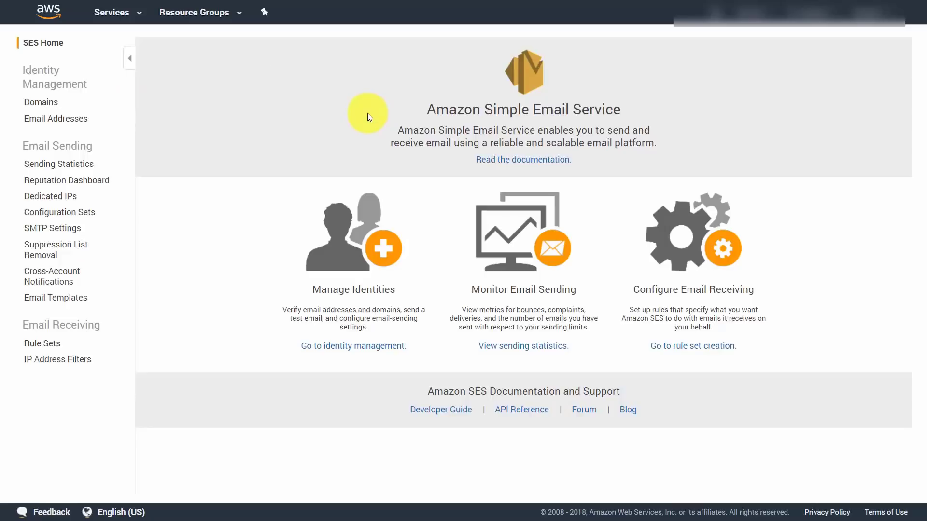
Step: Submit a new haon.biz email address for verification in Amazon SES and refresh the email address list
left_click(62, 119)
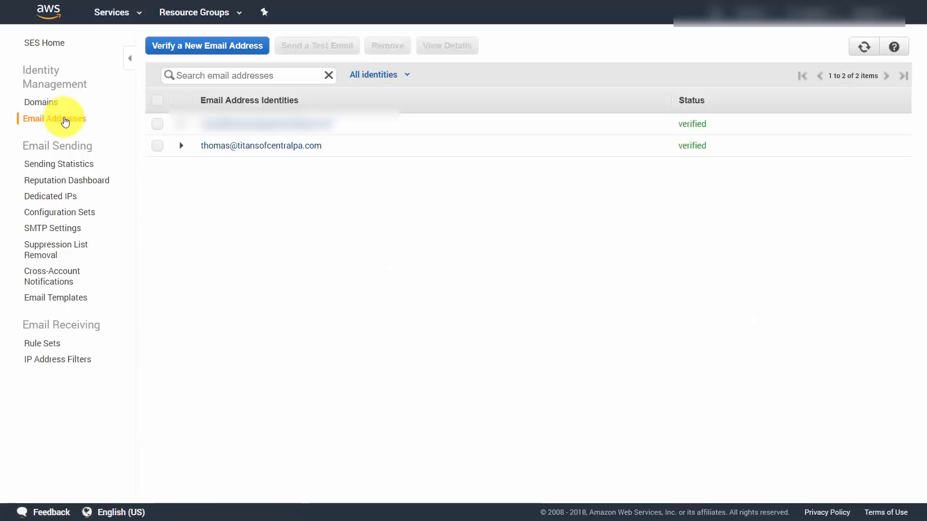
left_click(223, 46)
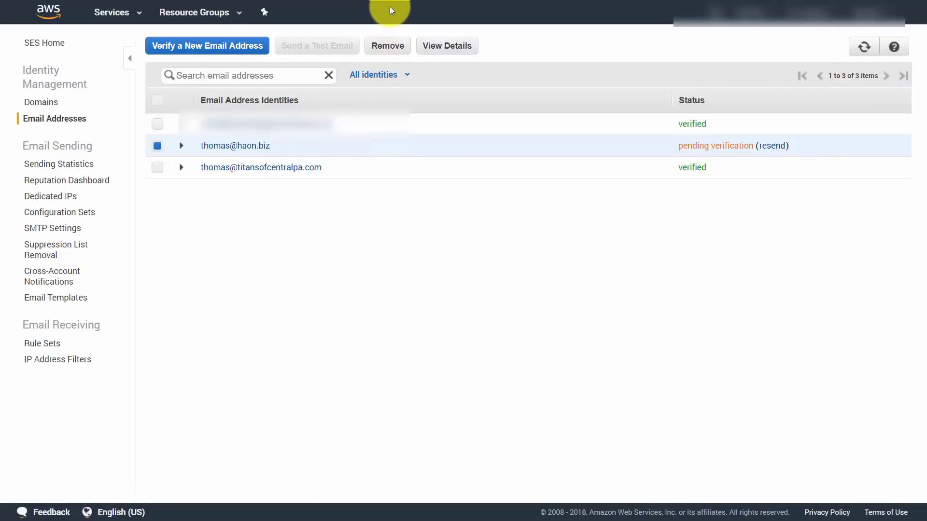
key("F5")
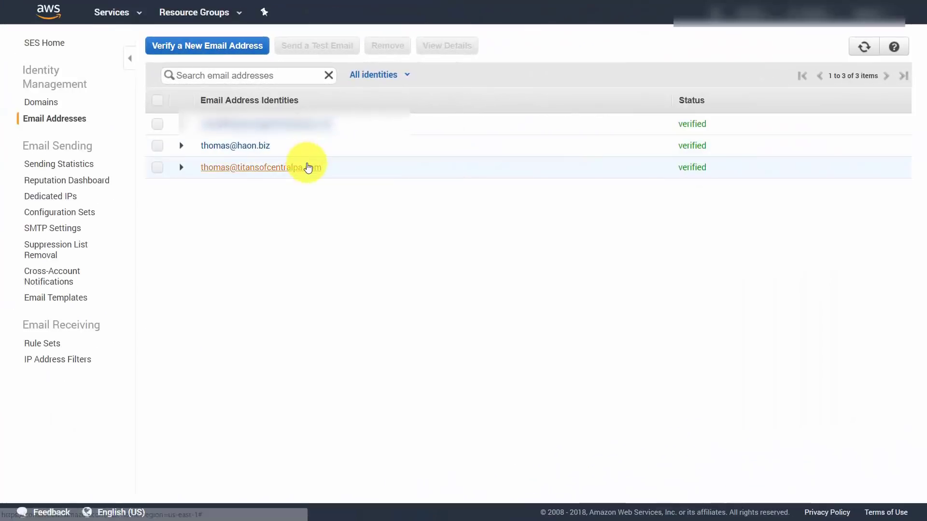
Step: Review the notification, DKIM and MAIL FROM details of the haon.biz email address and the domain of the titansofcentralpa.com address
left_click(158, 145)
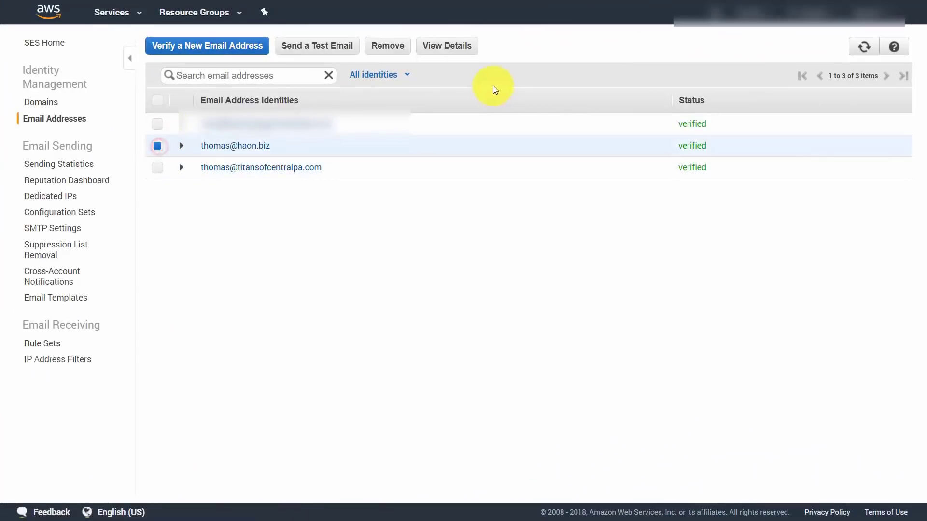
left_click(442, 47)
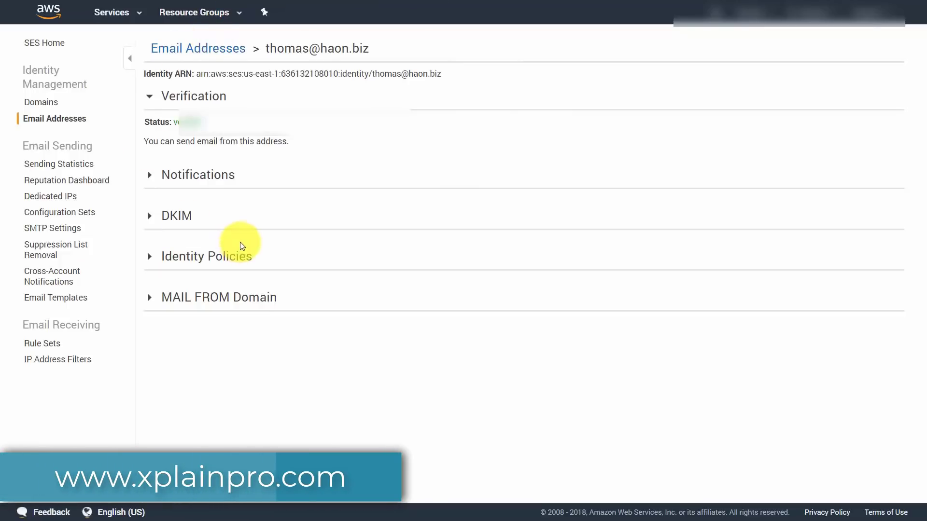
left_click(150, 177)
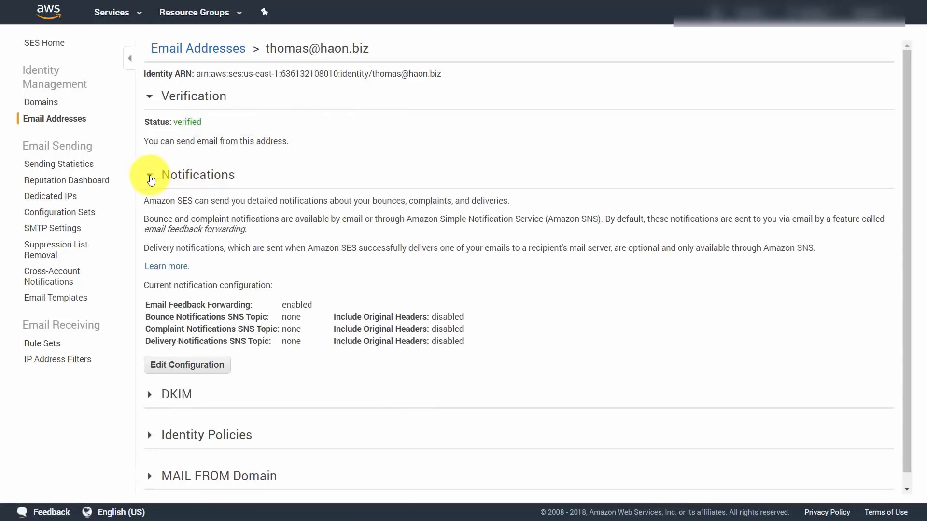
left_click(150, 177)
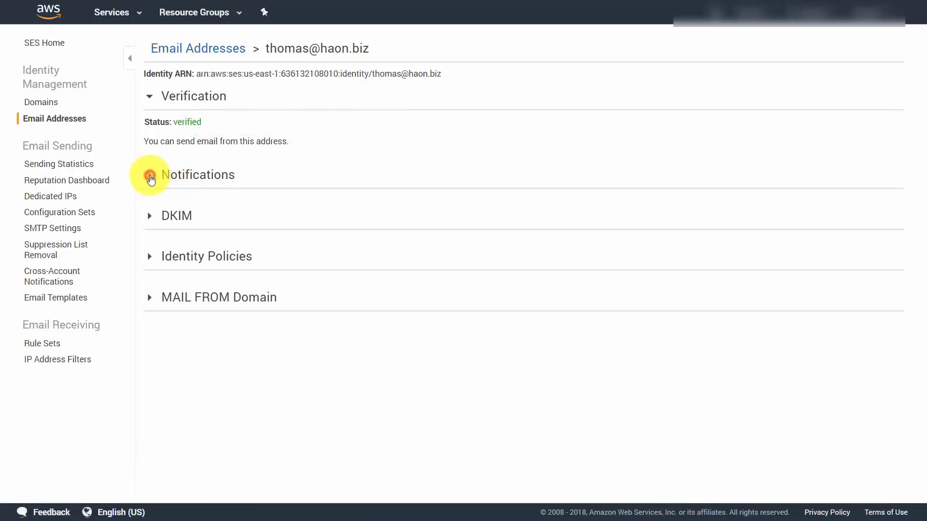
left_click(151, 218)
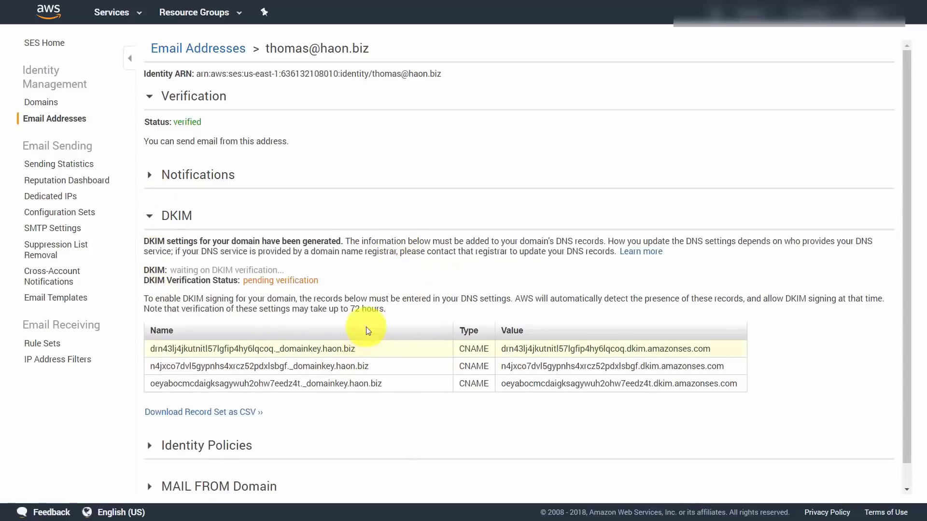
left_click(149, 216)
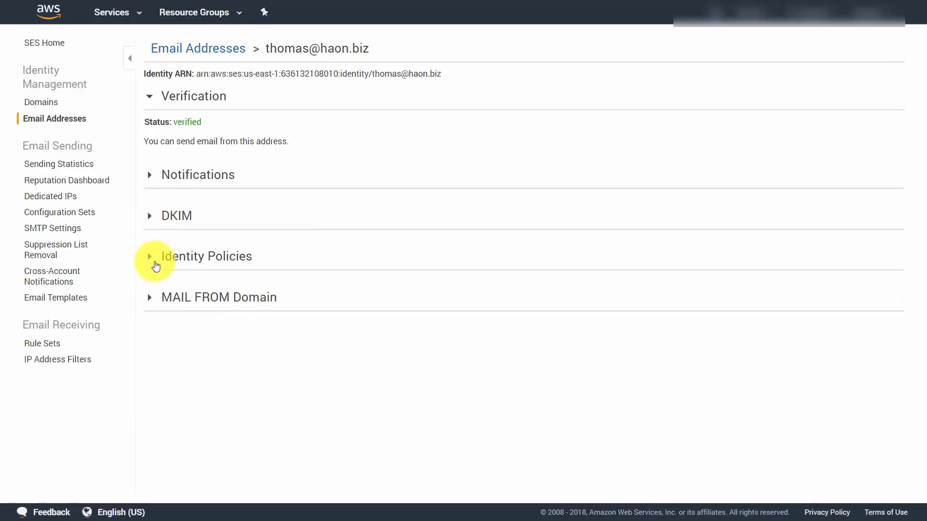
left_click(150, 298)
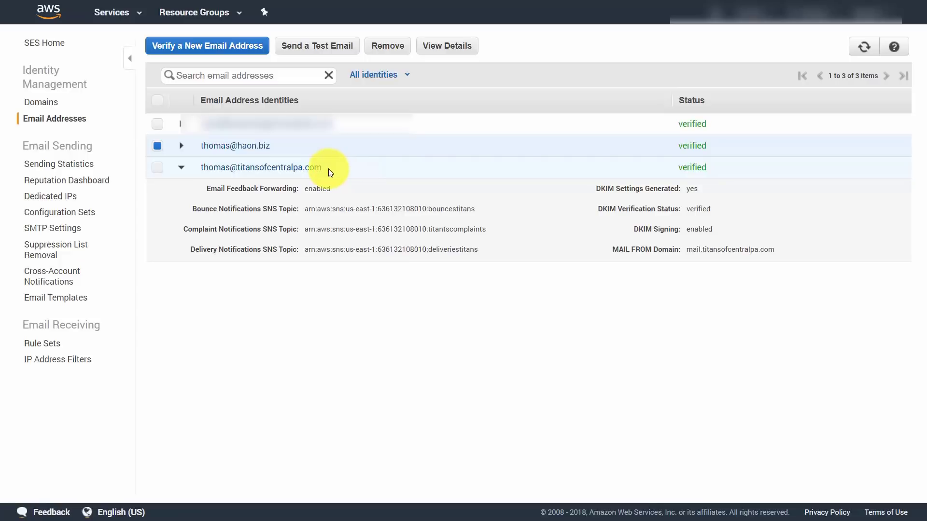
left_click_drag(321, 169, 237, 169)
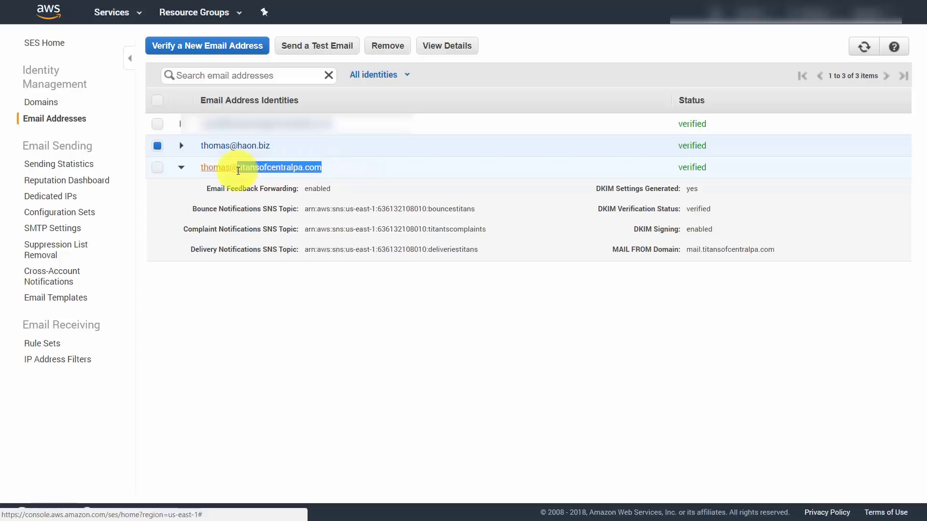
left_click(283, 263)
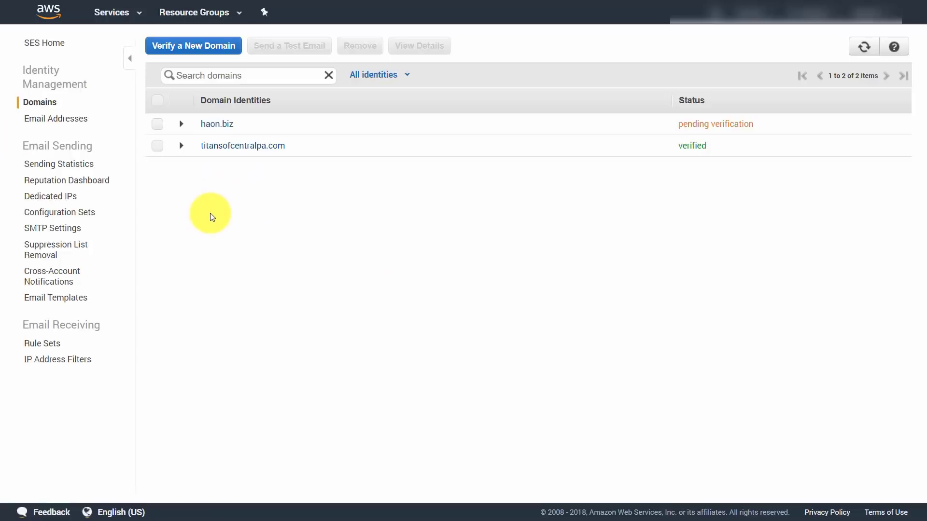
Step: Open the SES Sending Limits Increase Case form from the dedicated IP instructions
left_click(57, 197)
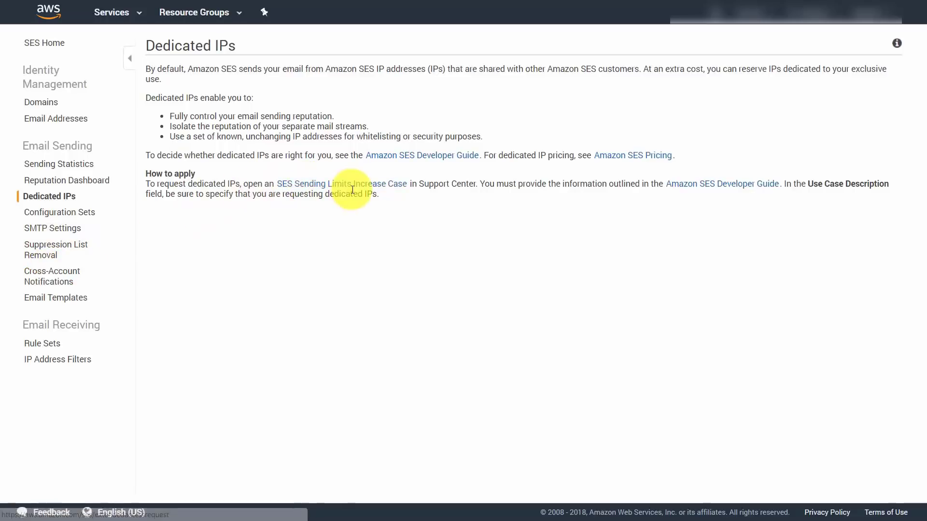
left_click(319, 189)
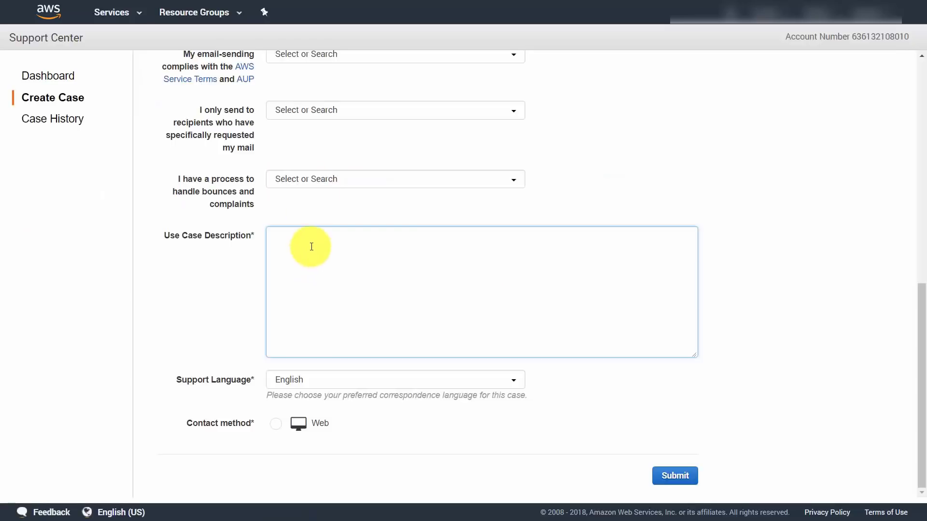
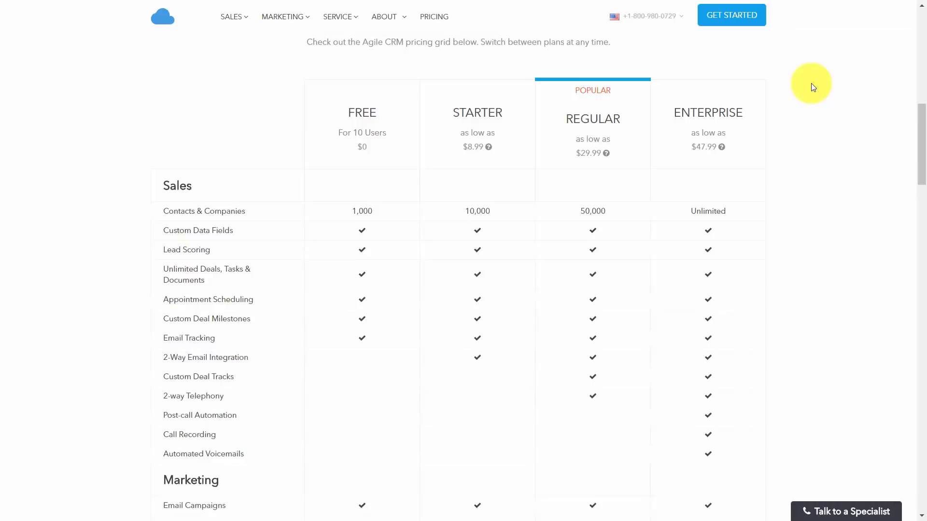
Step: Register a Mautic community account with username, email, password, name and English as spoken language, and activate it through the emailed link
key("ctrl+Tab")
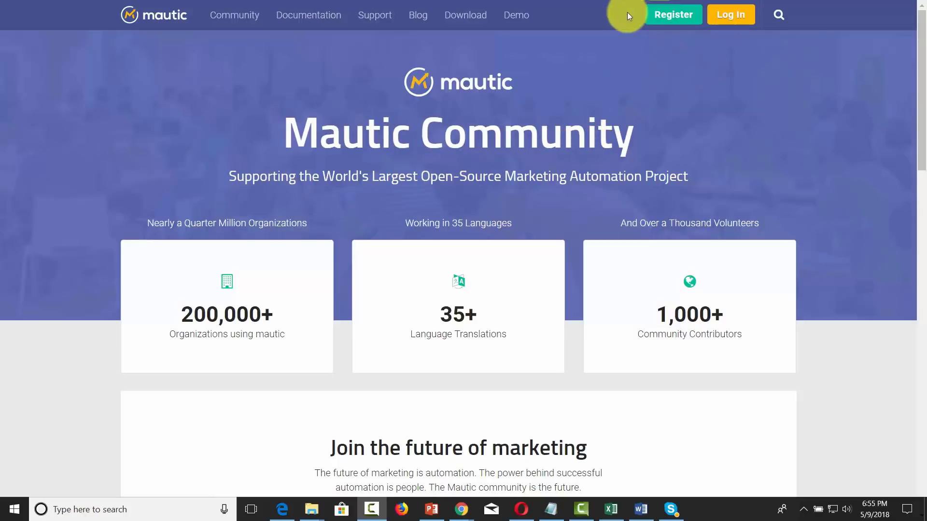
left_click(660, 17)
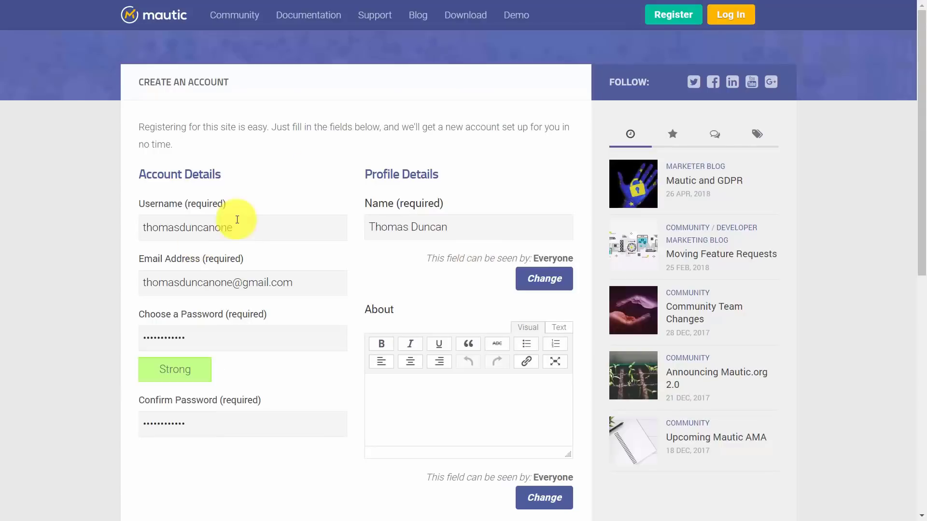
scroll(389, 201, "down", 1)
scroll(388, 201, "down", 3)
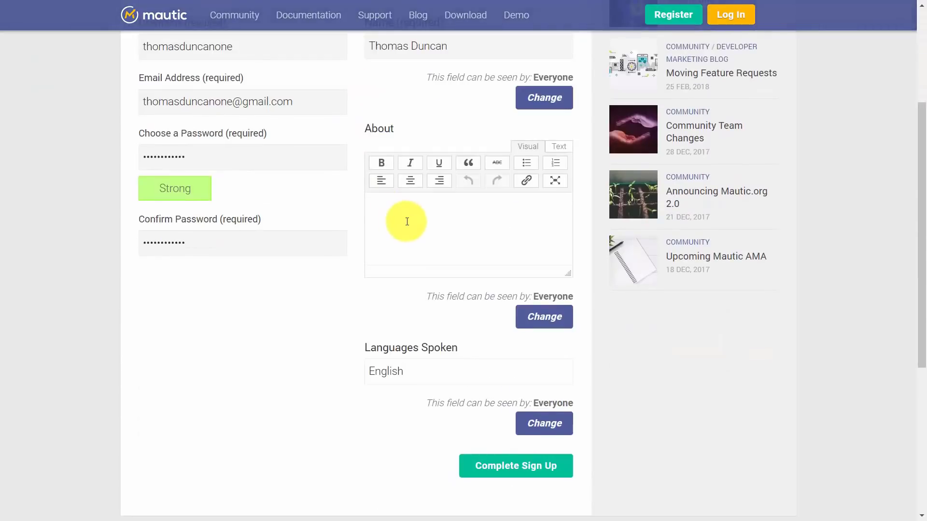
left_click(499, 467)
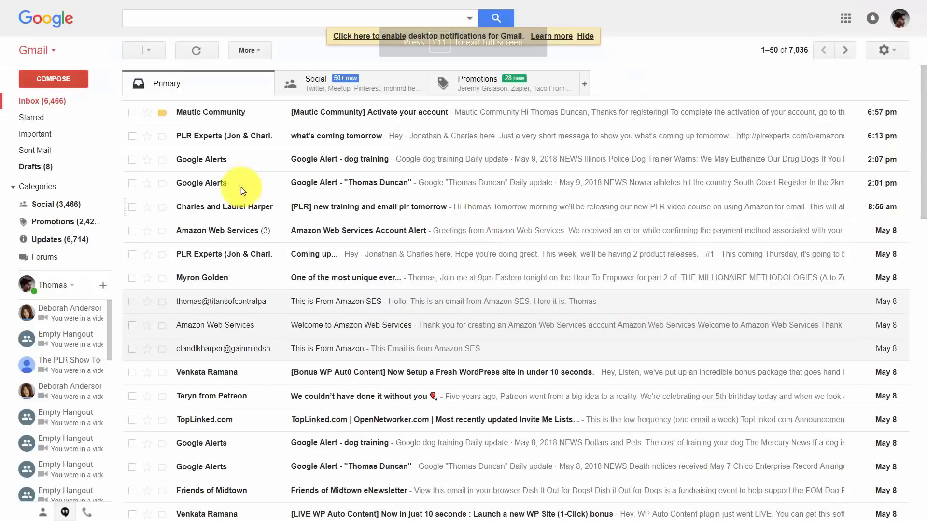
left_click(396, 117)
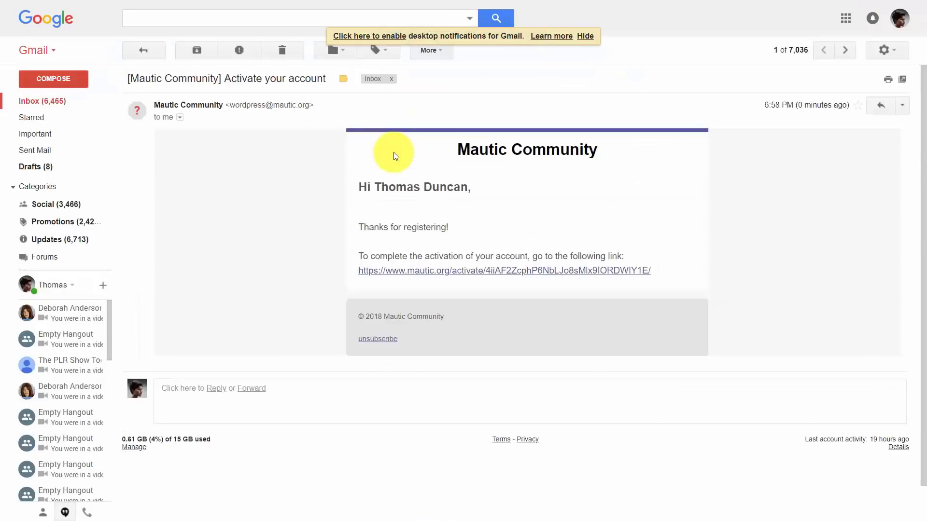
left_click(452, 273)
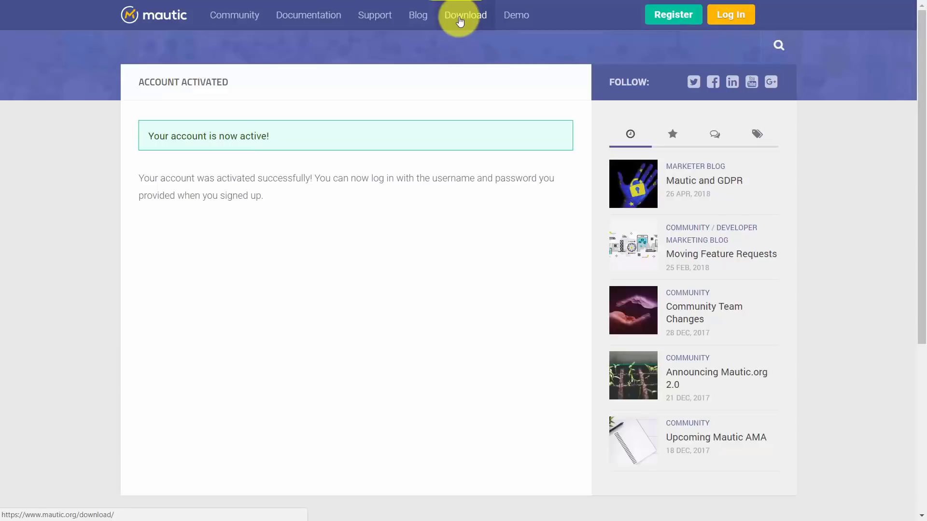
Step: Download the latest Mautic zip using company haon.biz, role Other Executive and country U.S, and view the cloud-hosted Pro and Free feature comparison
left_click(460, 21)
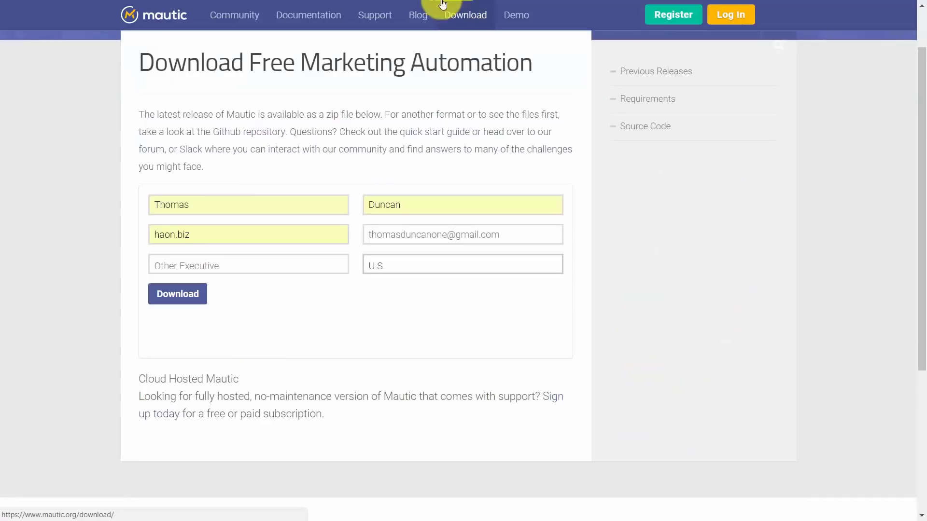
left_click(178, 296)
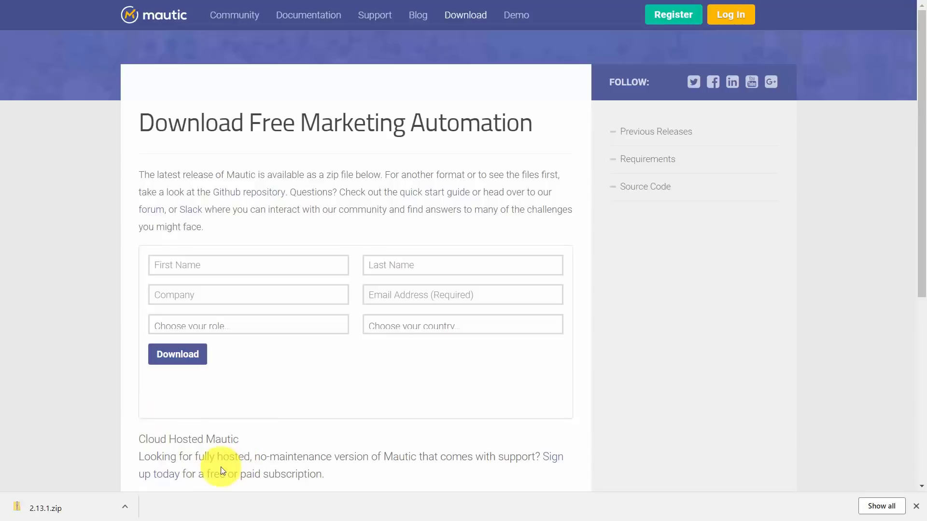
left_click(180, 467)
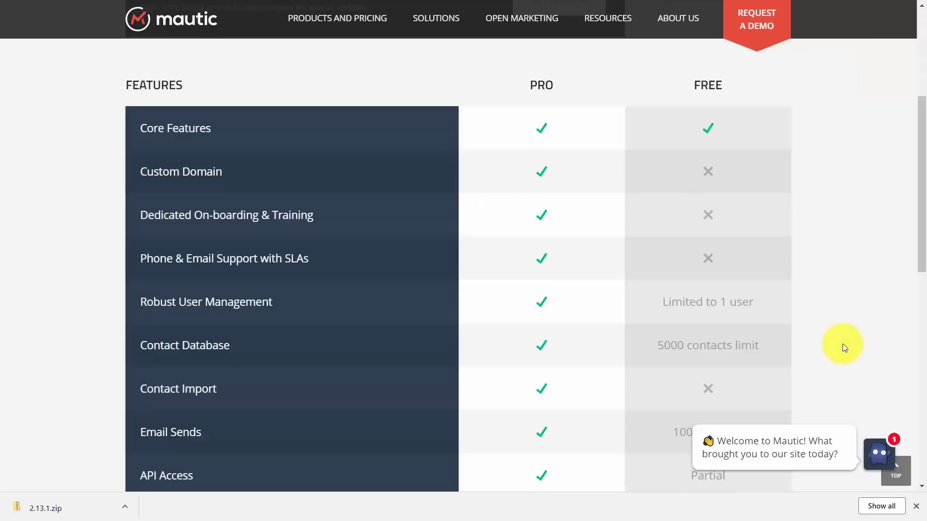
scroll(179, 303, "down", 3)
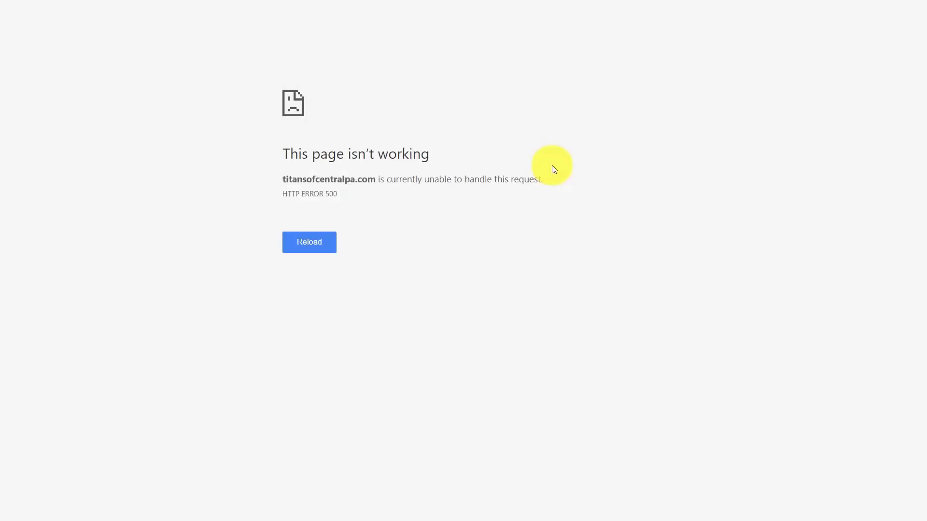
Step: Switch to cPanel for titansofcentralpa.com and open the Fantastico F3 script installer
key("ctrl+Tab")
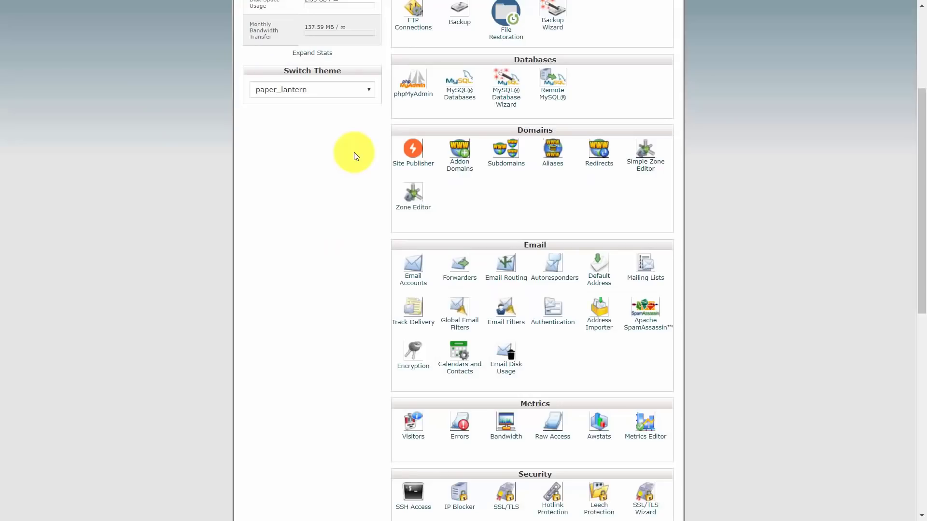
scroll(378, 233, "down", 2)
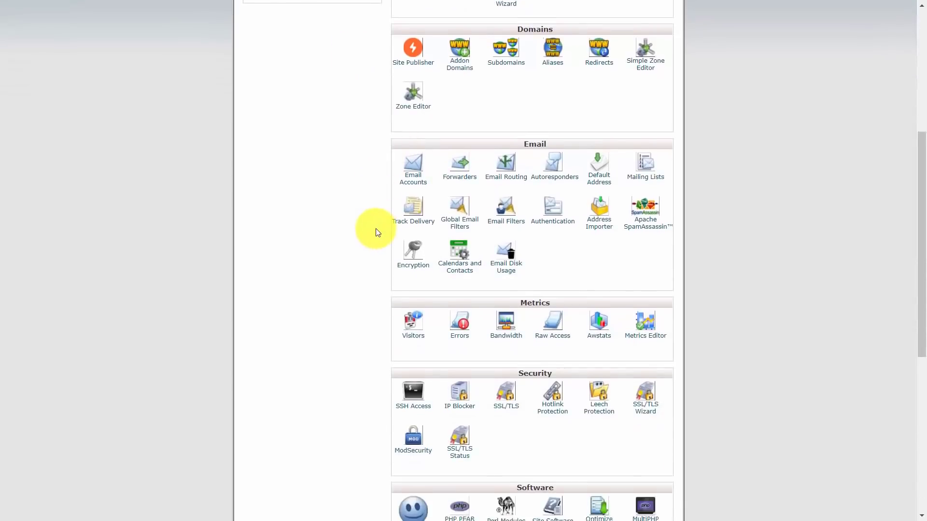
scroll(378, 233, "down", 5)
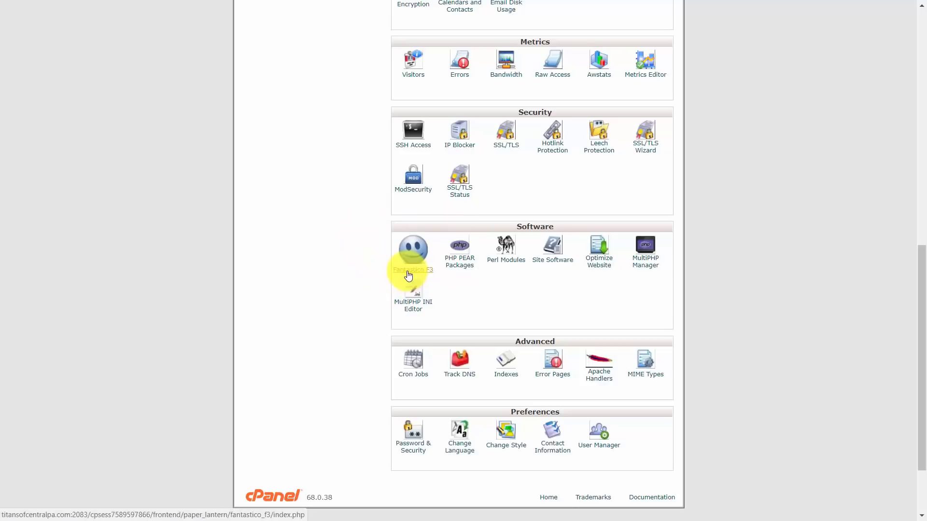
left_click(408, 275)
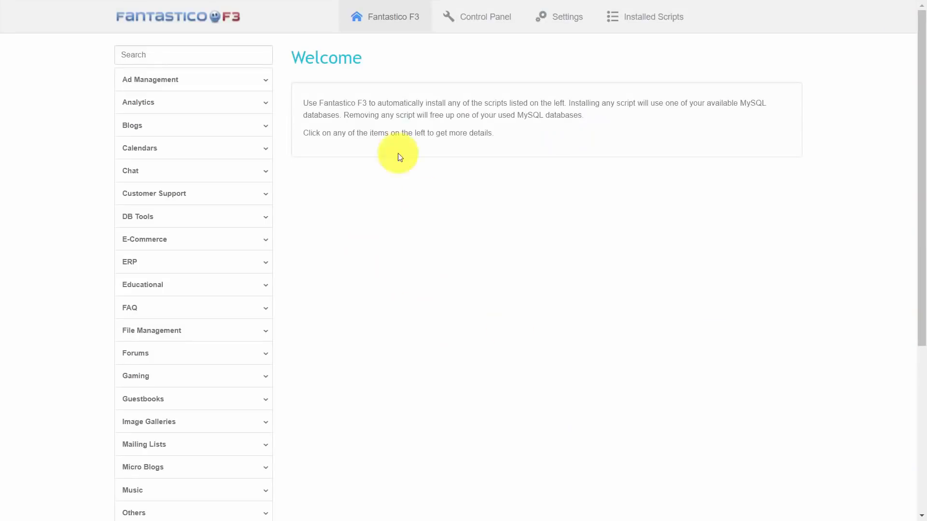
Step: Search the installable scripts for "mau" and open the Mautic script's details
left_click(172, 54)
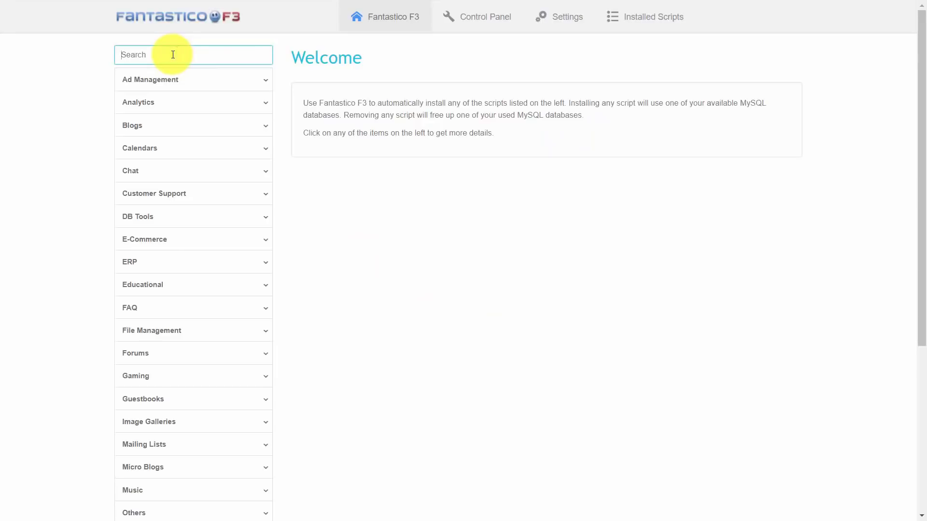
type("mau")
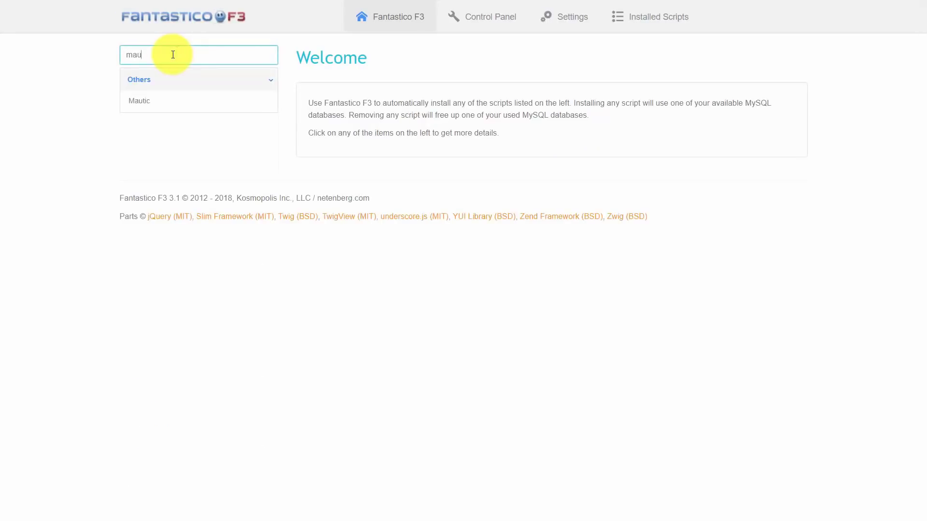
left_click(141, 102)
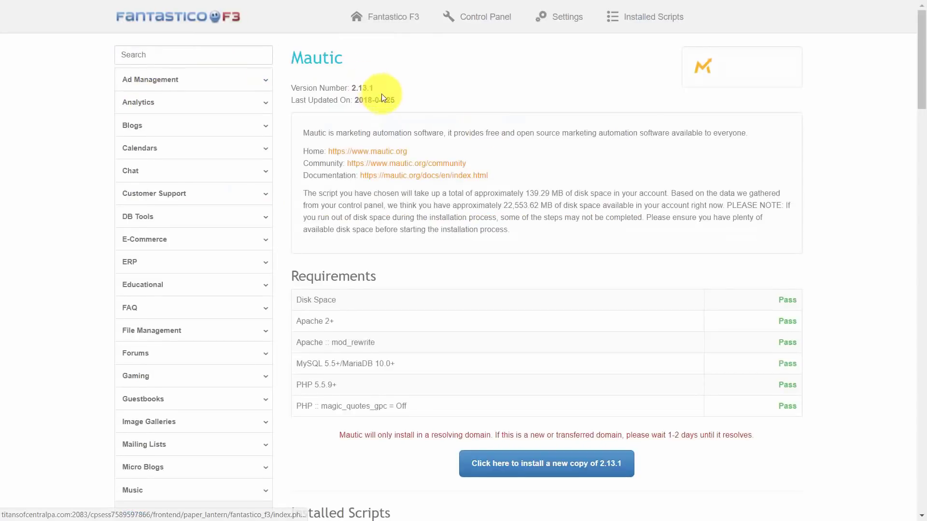
Step: Install Mautic 2.13.1 on titansofcentralpa.com in the senditall directory with the administrator's username, password, email, first name and last name
scroll(490, 323, "down", 1)
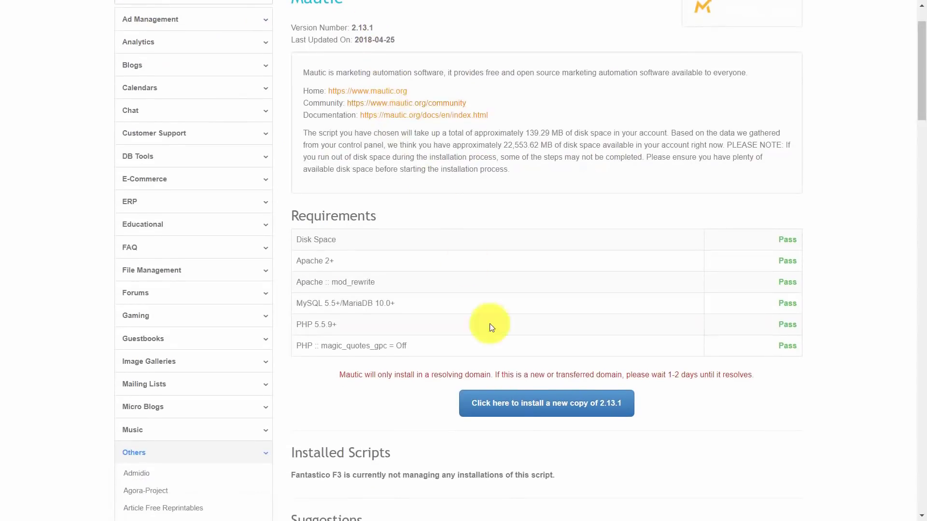
left_click(526, 403)
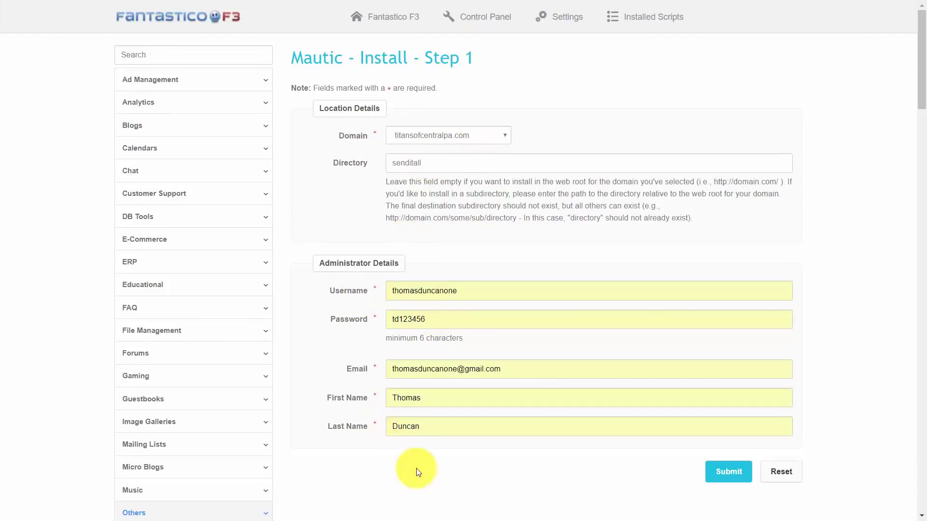
left_click(727, 475)
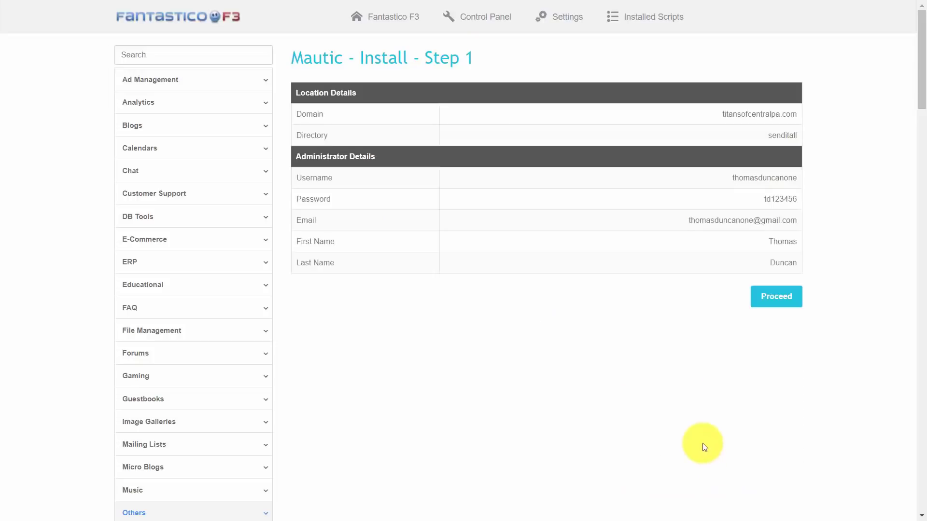
left_click(771, 306)
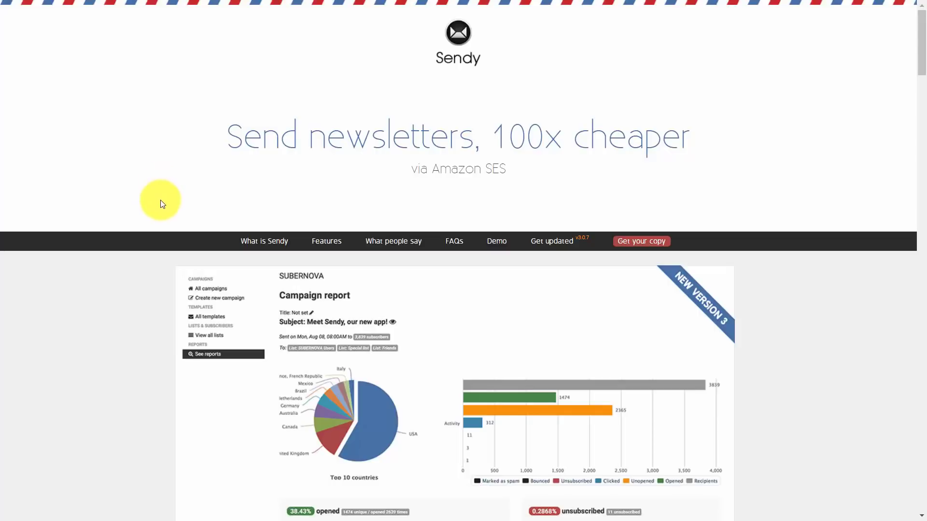
Step: Get a copy of Sendy and highlight the licence key and licensed domain lines in the purchase email
left_click(641, 241)
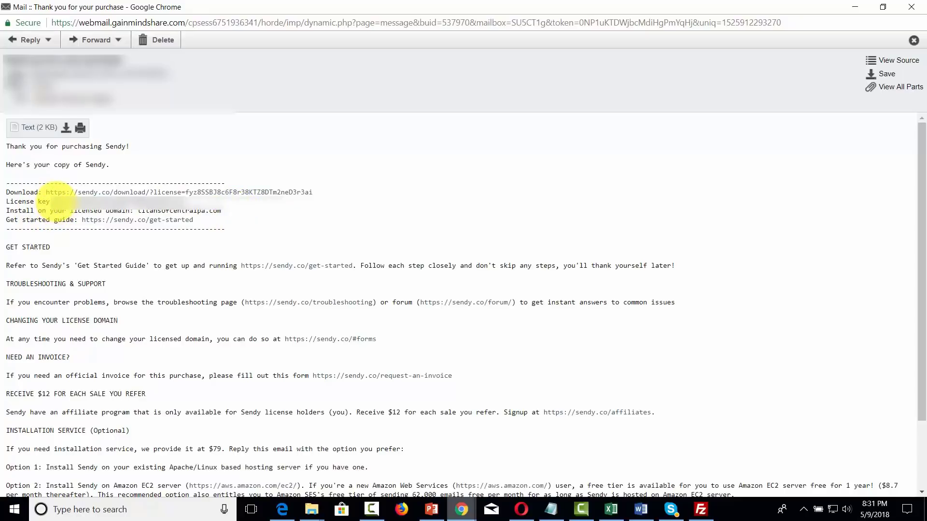
left_click_drag(55, 202, 195, 211)
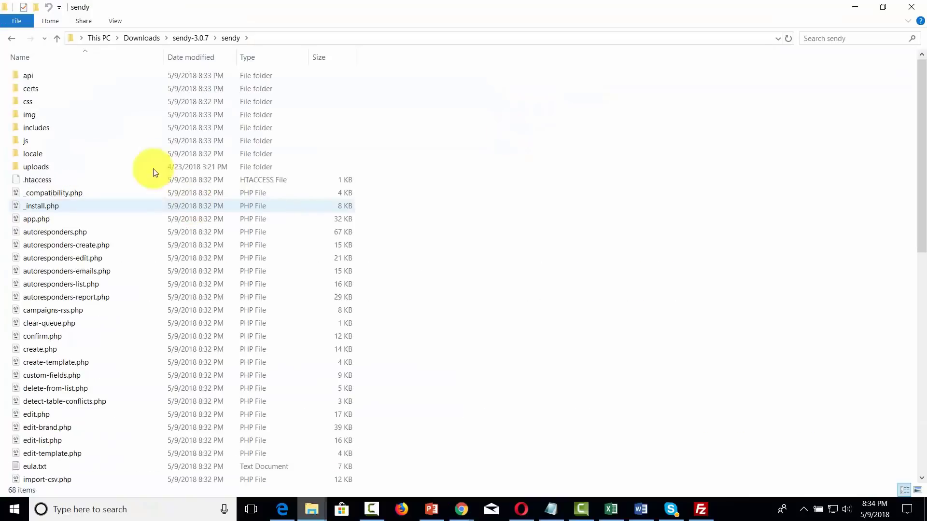
scroll(238, 263, "down", 4)
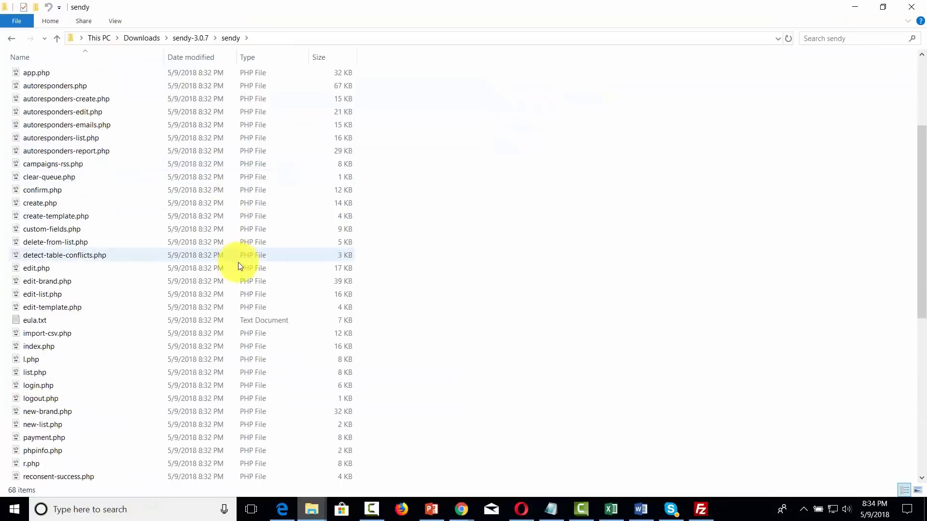
scroll(238, 263, "up", 4)
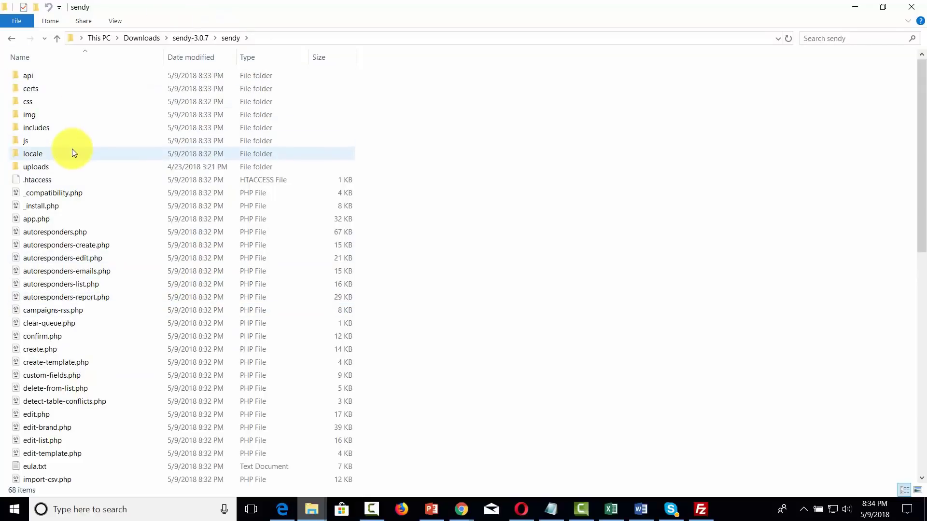
mouse_move(72, 153)
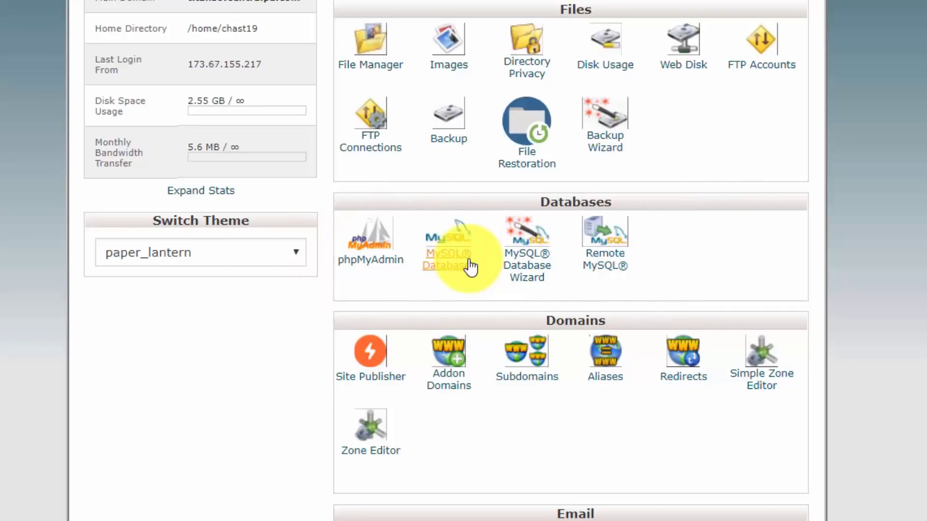
Step: Switch to cPanel and create a MySQL database and user both named sendy, entering the user's password and granting all privileges
left_click(518, 268)
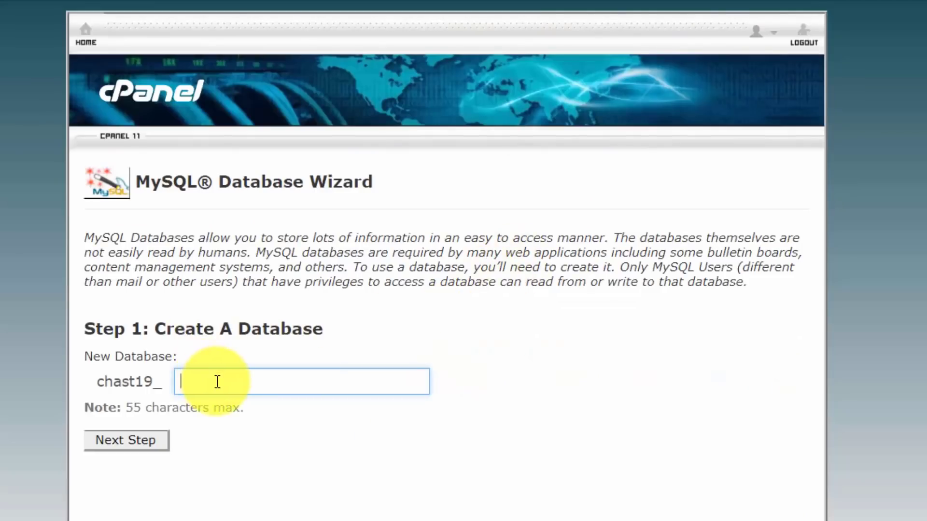
left_click(150, 445)
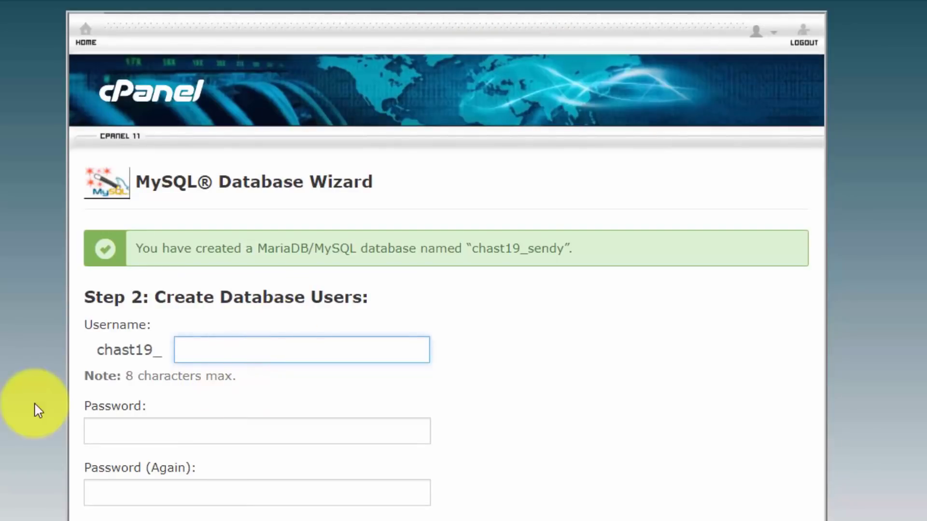
type("sendy")
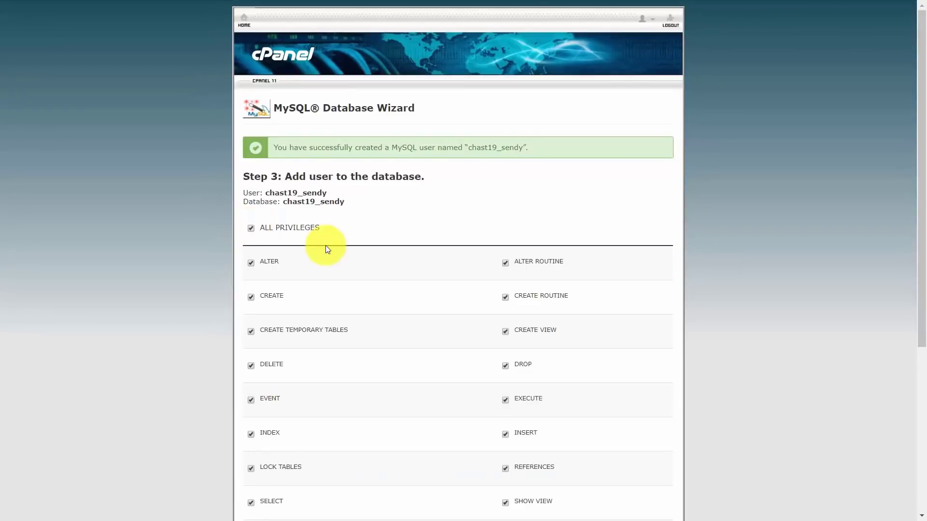
scroll(325, 246, "down", 5)
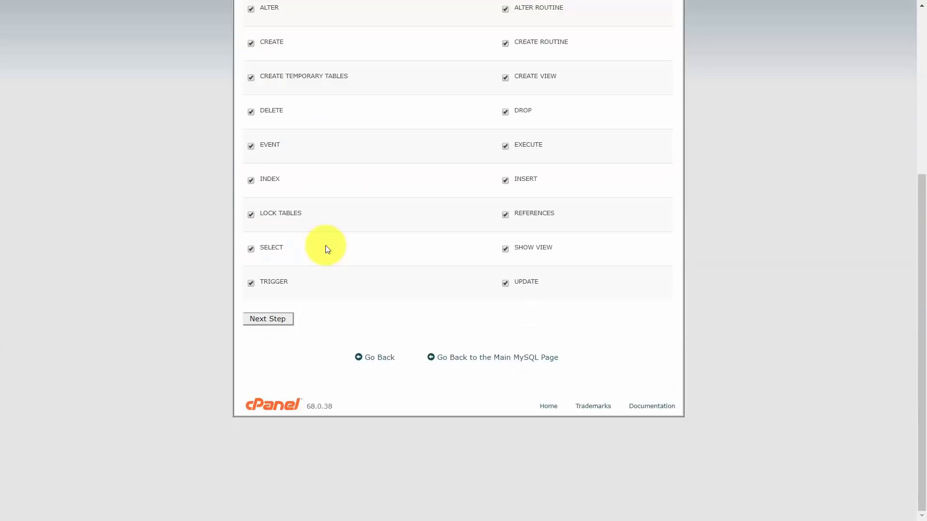
left_click(269, 319)
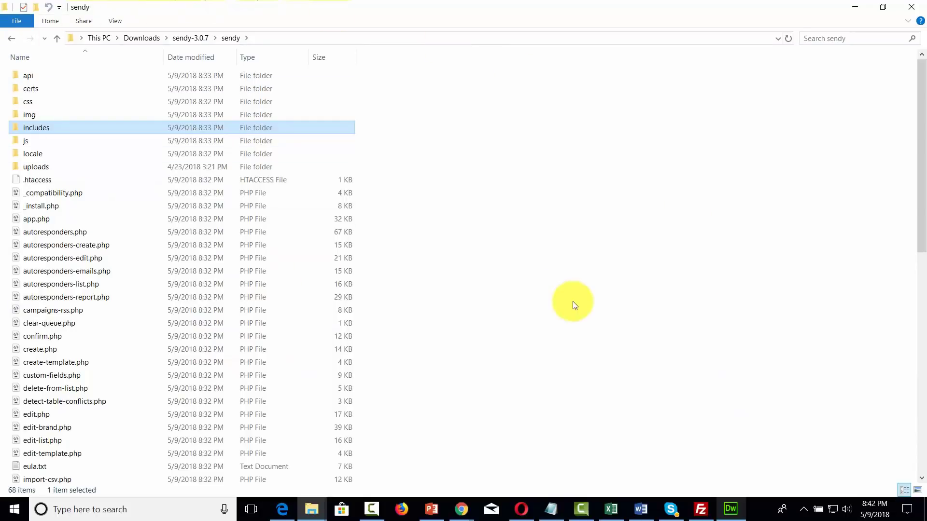
Step: Open config.php from the includes folder of the downloaded sendy files in Dreamweaver
double_click(63, 127)
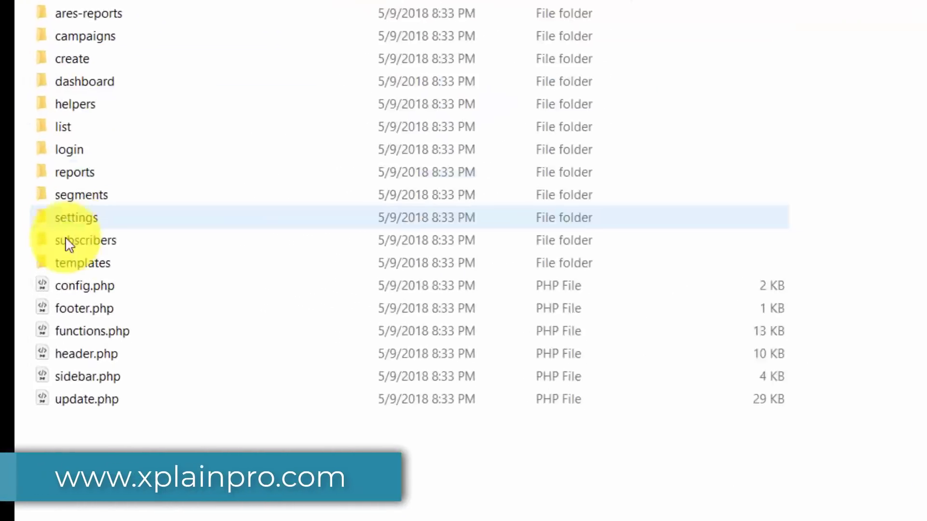
left_click(81, 287)
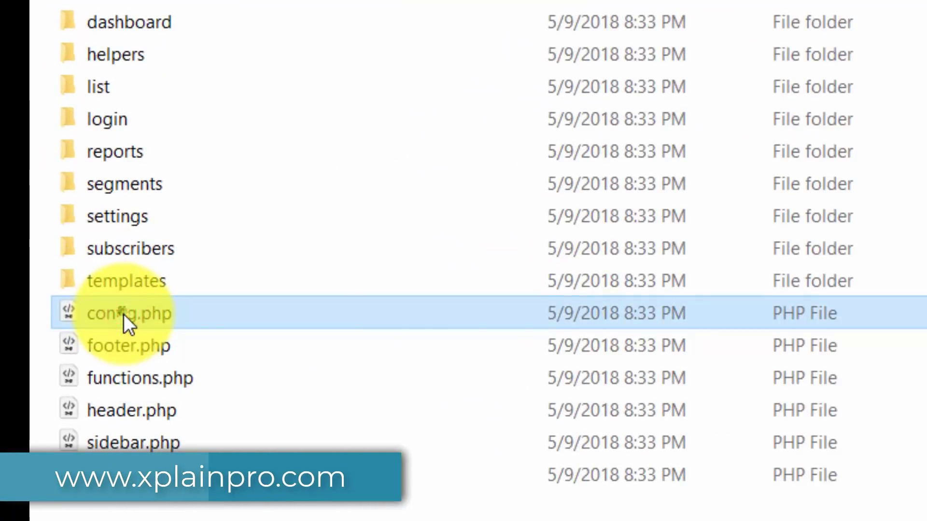
right_click(124, 314)
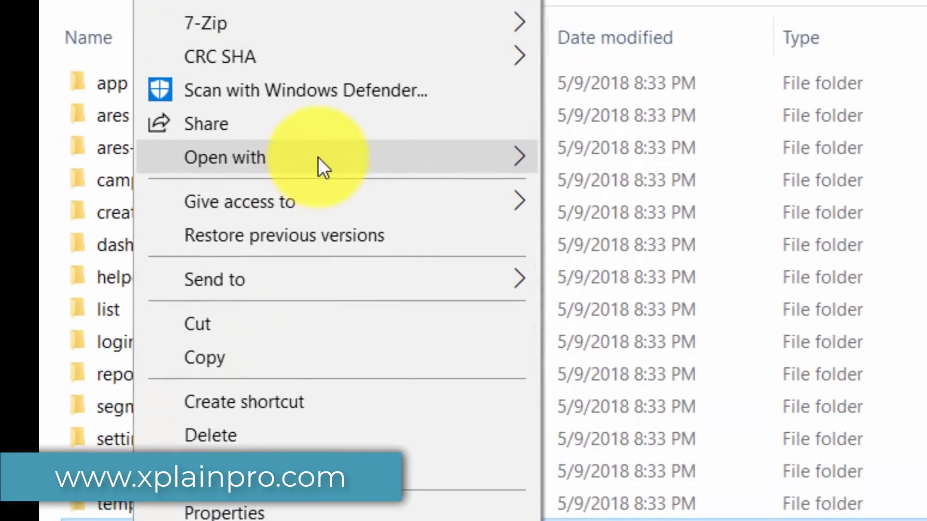
mouse_move(378, 162)
left_click(574, 155)
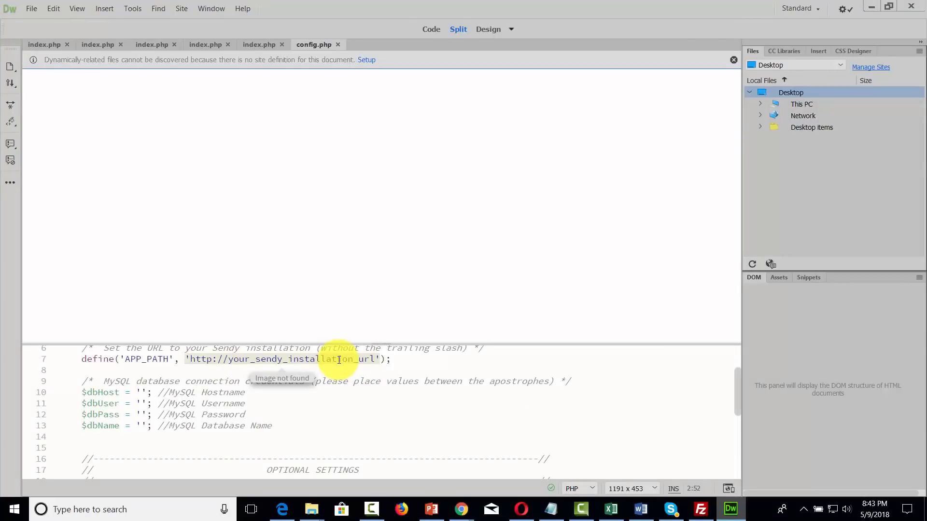
Step: Fill in the MySQL credentials in config.php with hostname localhost and chast19_sendy as both the username and the database name
left_click(393, 369)
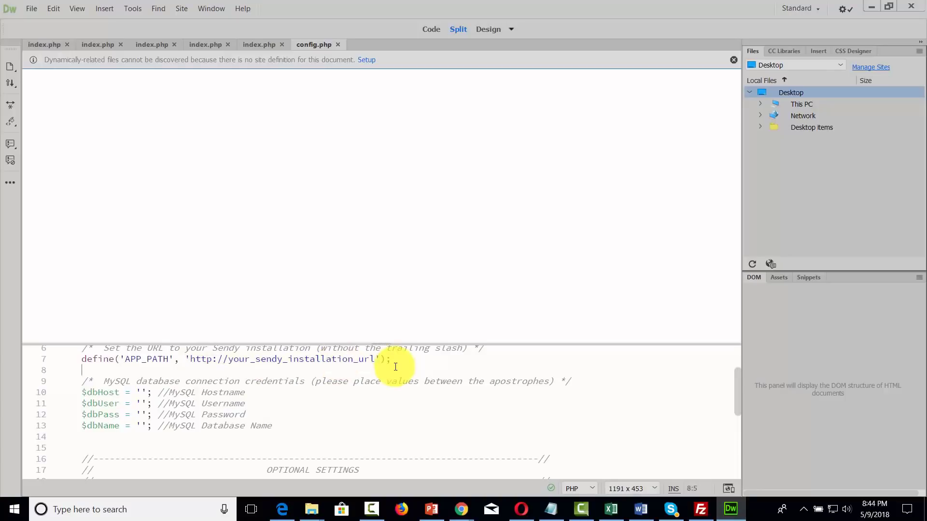
left_click(141, 392)
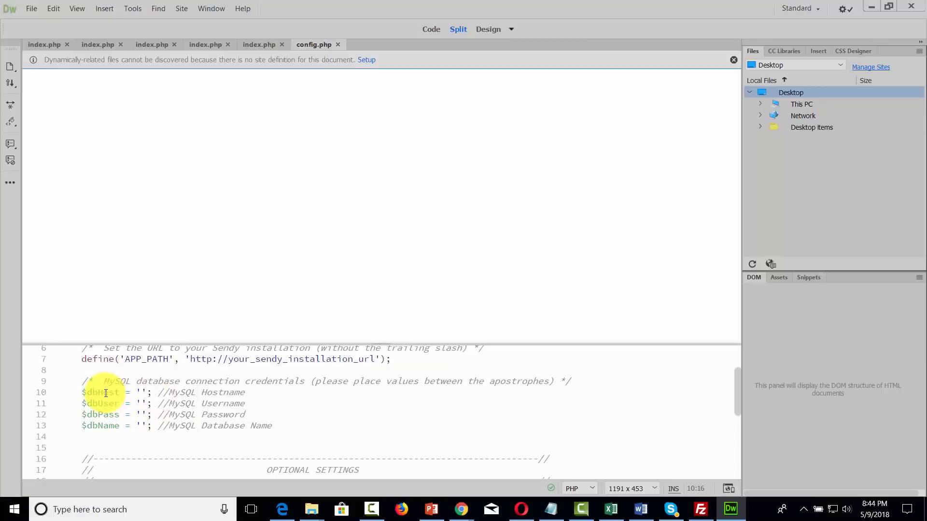
type("local")
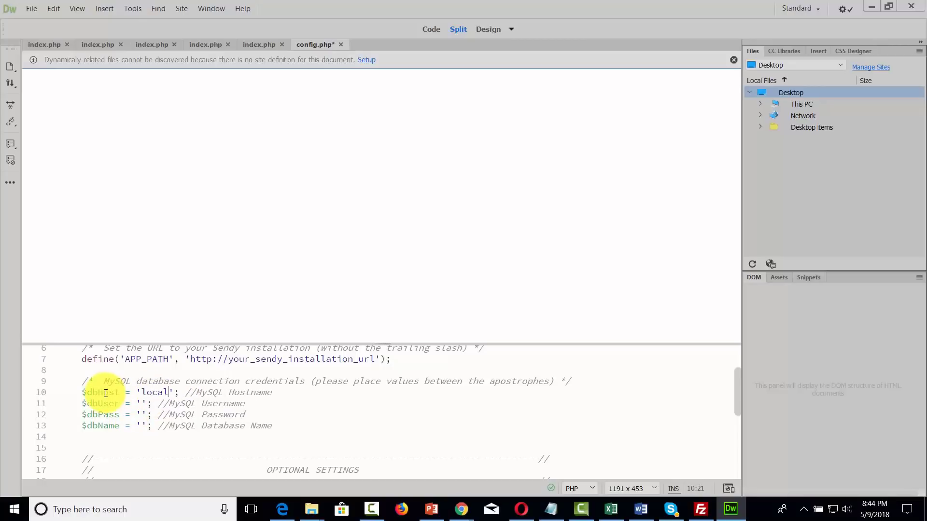
type("host")
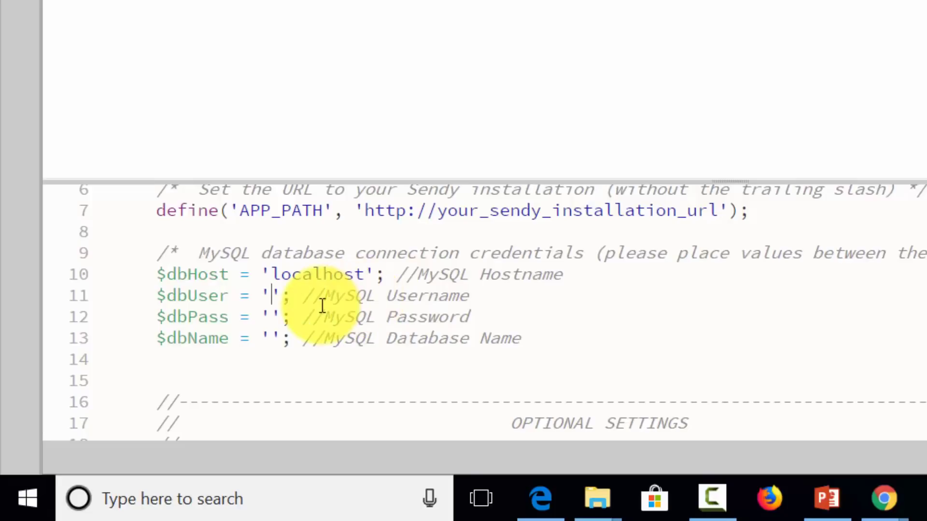
type("chast19_sendy")
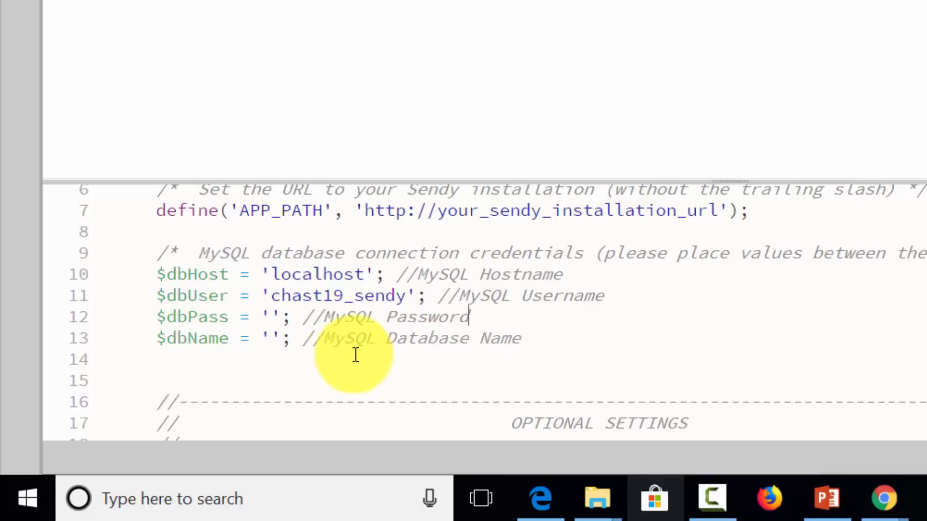
type("chast19_sendy")
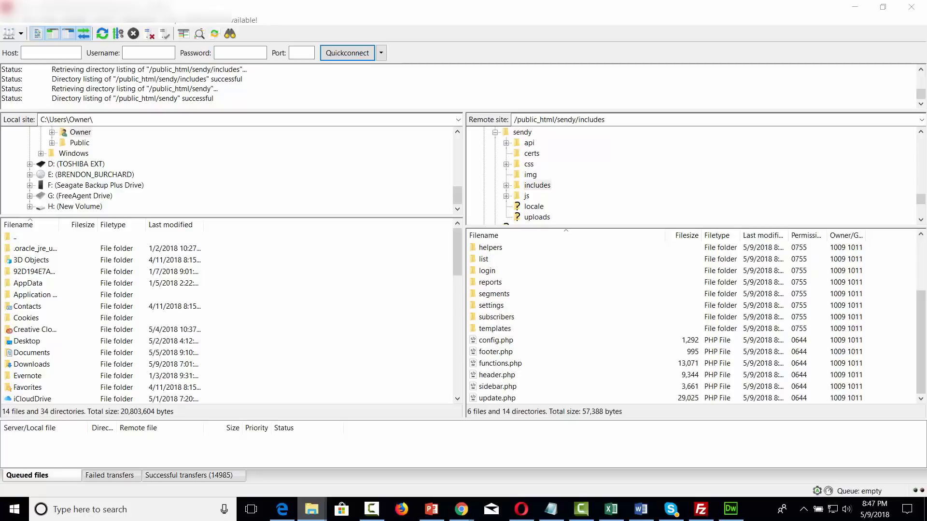
Step: Upload the edited config.php to /public_html/sendy/includes in FileZilla, overwriting the existing file
left_click_drag(270, 393, 526, 363)
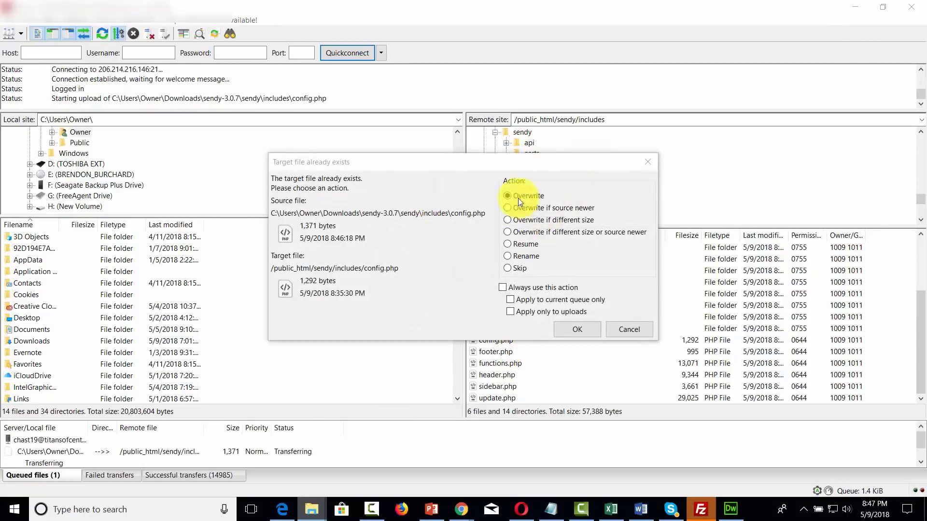
left_click(563, 329)
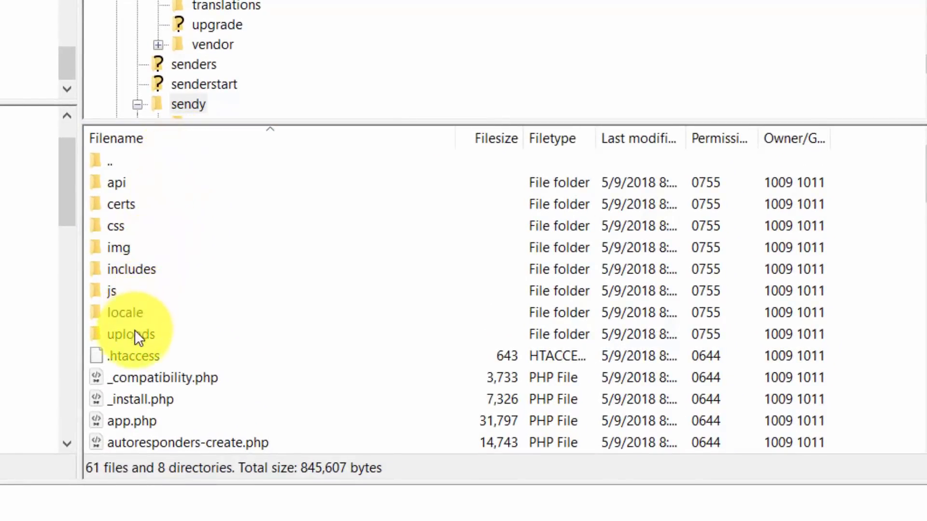
Step: Set the permissions of the server's sendy uploads folder to 777 by granting write access to group and public
left_click(133, 334)
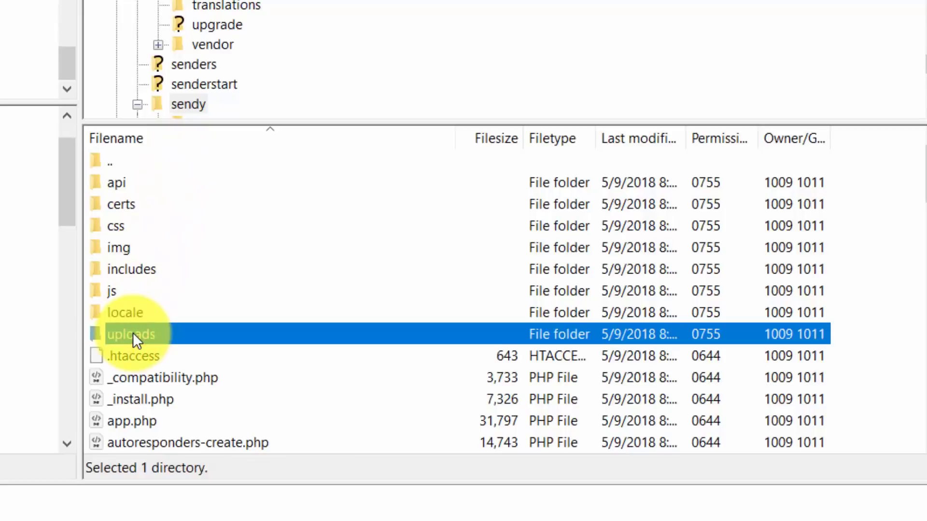
right_click(133, 332)
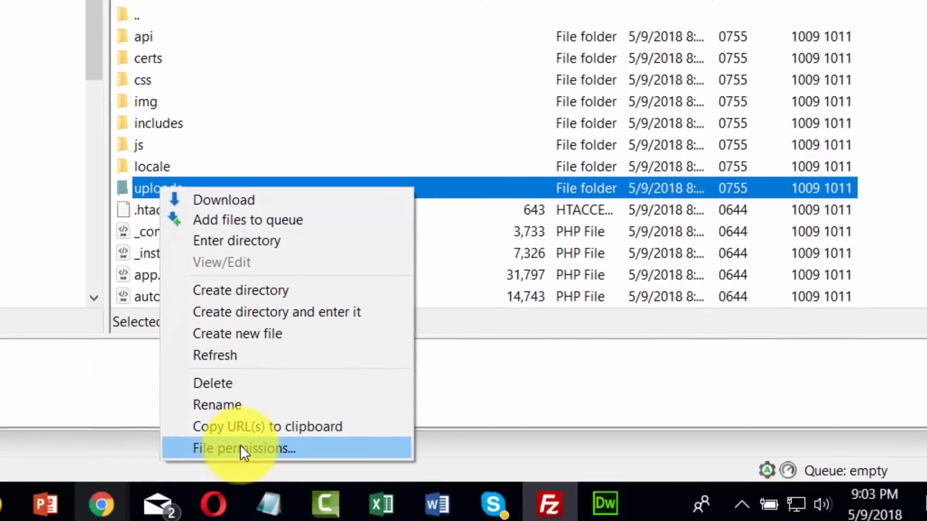
left_click(239, 446)
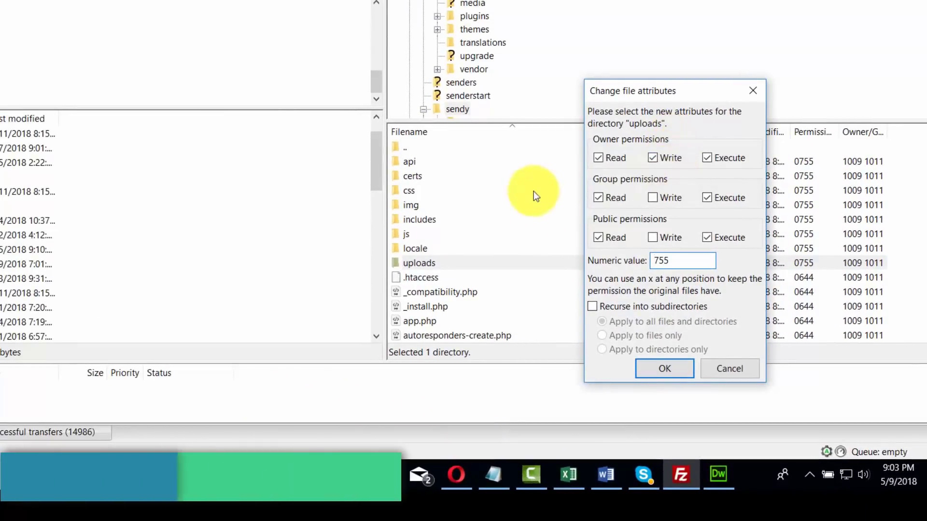
left_click(656, 199)
left_click(654, 236)
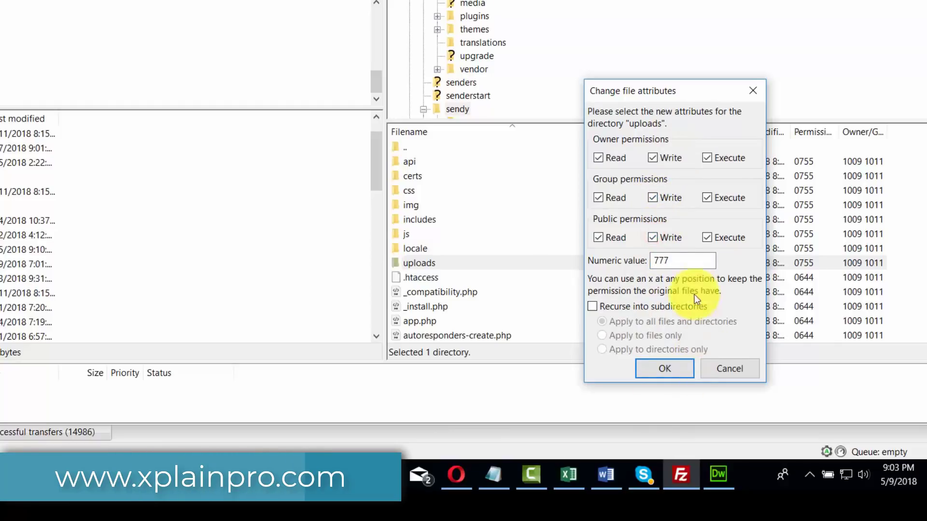
left_click(683, 260)
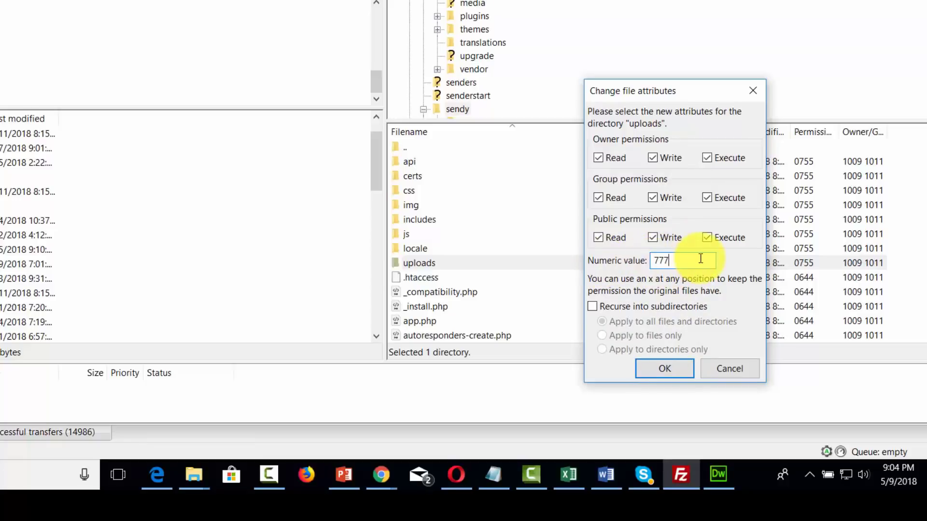
left_click(652, 369)
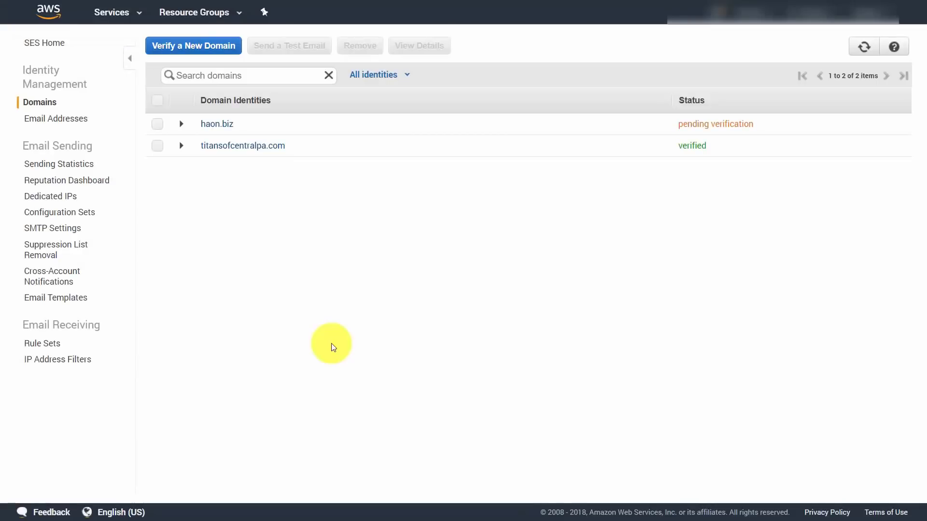
Step: Switch to the AWS console and start adding an IAM user named sendyuser with programmatic access
left_click(138, 13)
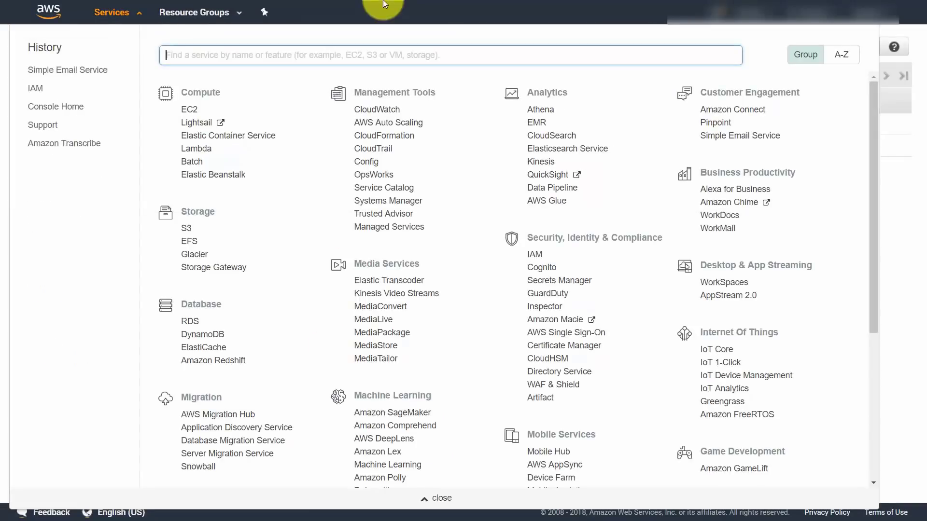
left_click(36, 88)
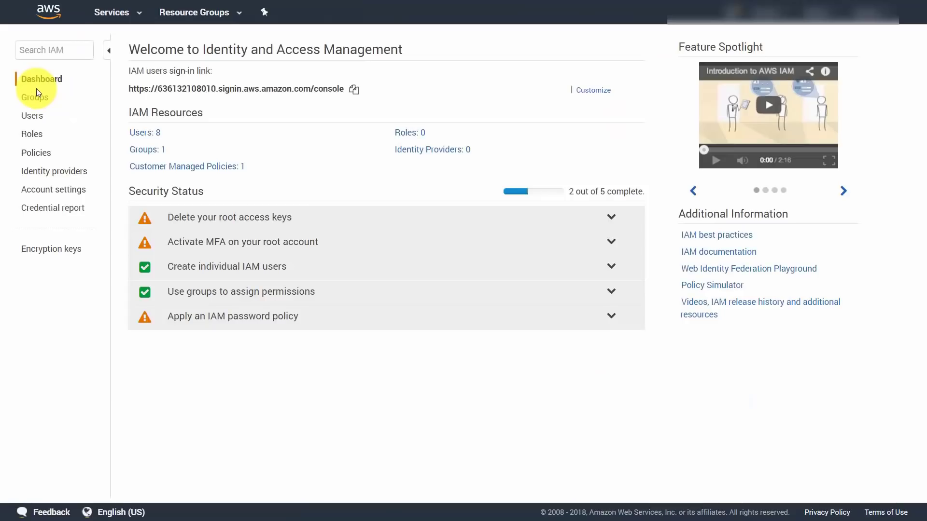
left_click(38, 116)
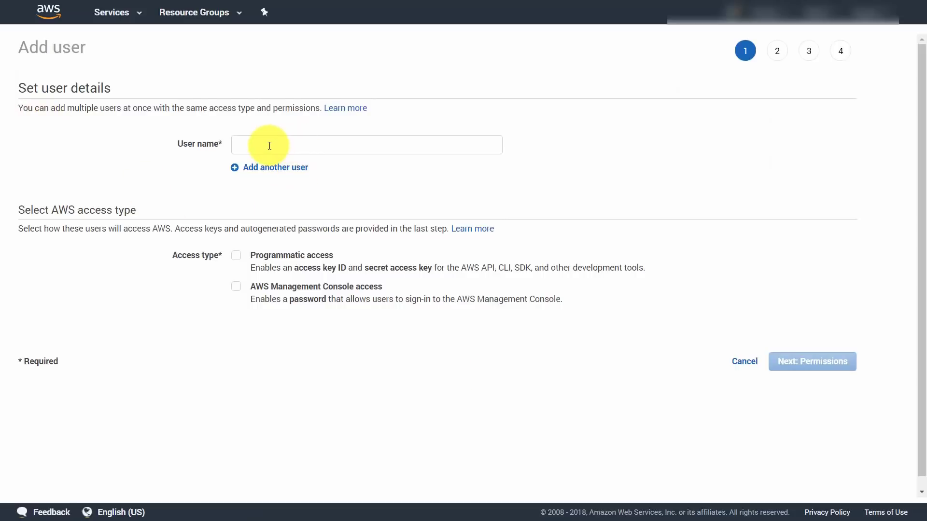
type("sendyuser")
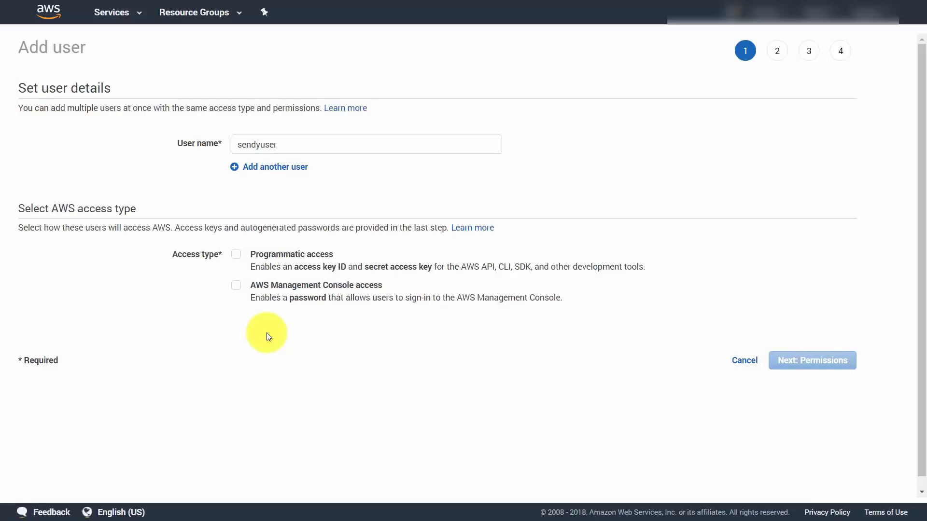
left_click(235, 253)
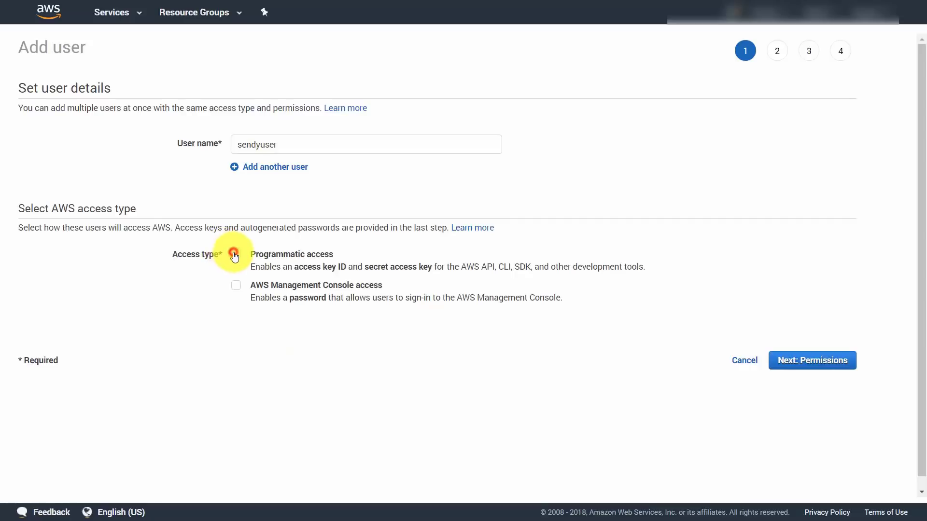
left_click(790, 362)
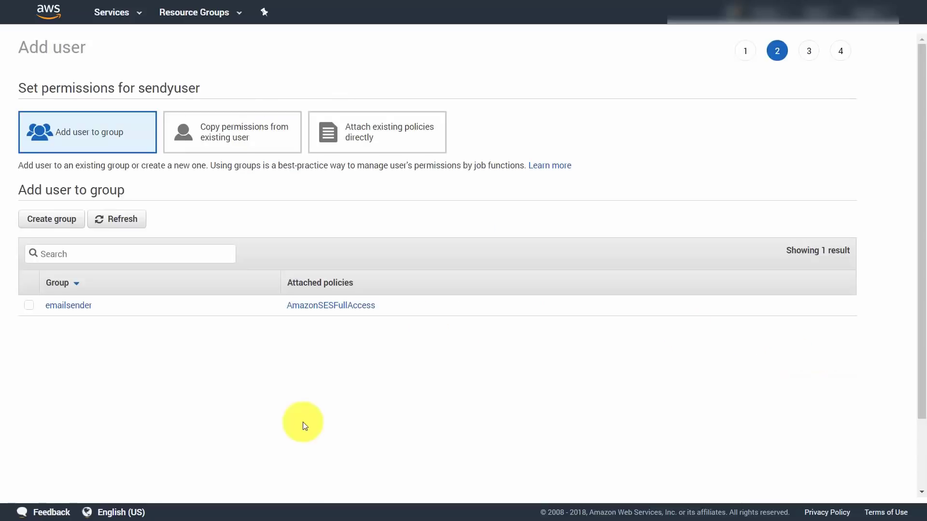
Step: Attach the existing AmazonSESFullAccess policy directly to sendyuser
left_click(376, 131)
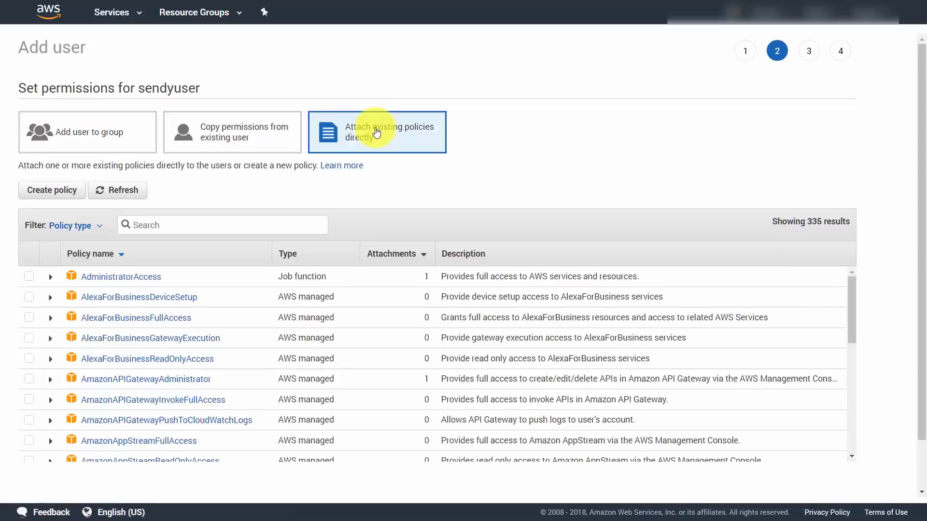
left_click(219, 227)
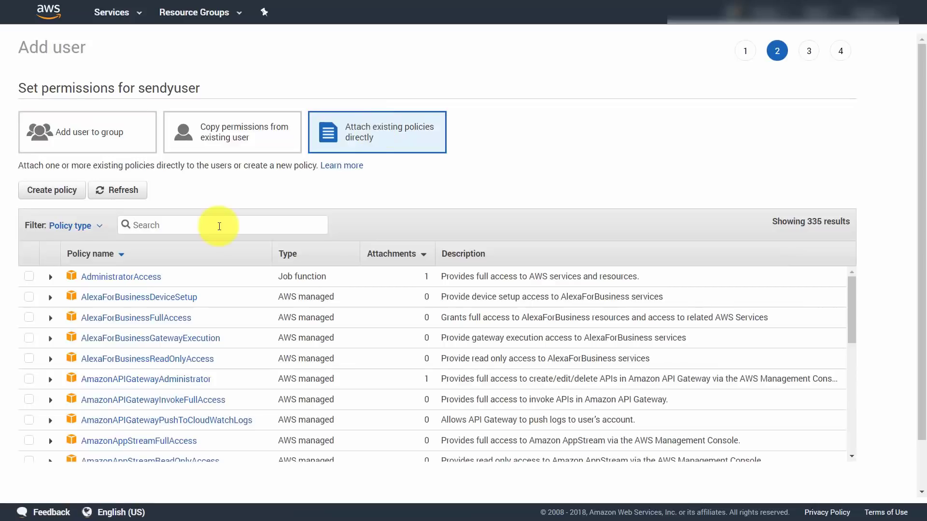
type("se")
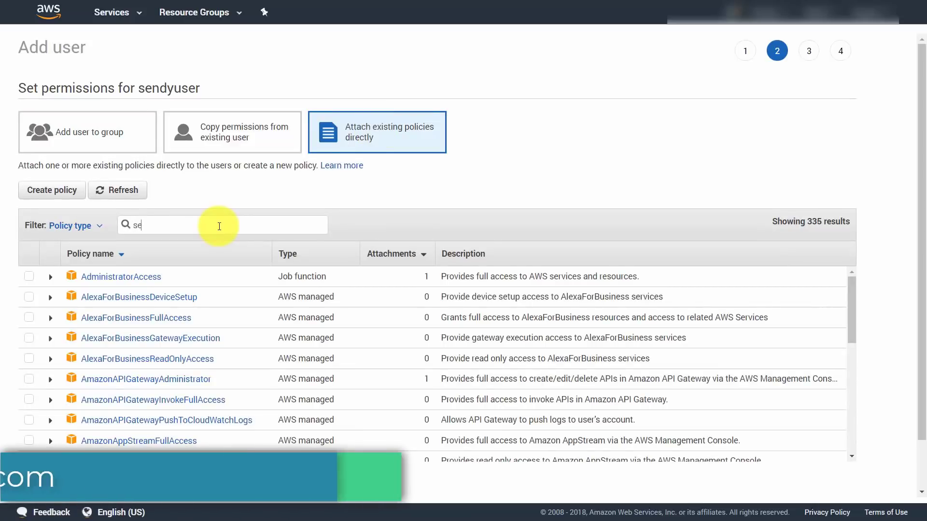
type("sf")
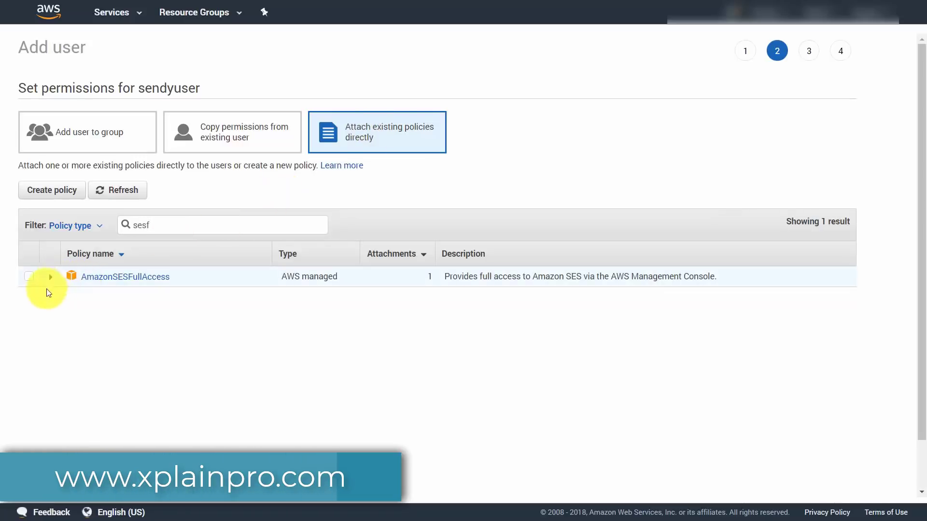
left_click(30, 276)
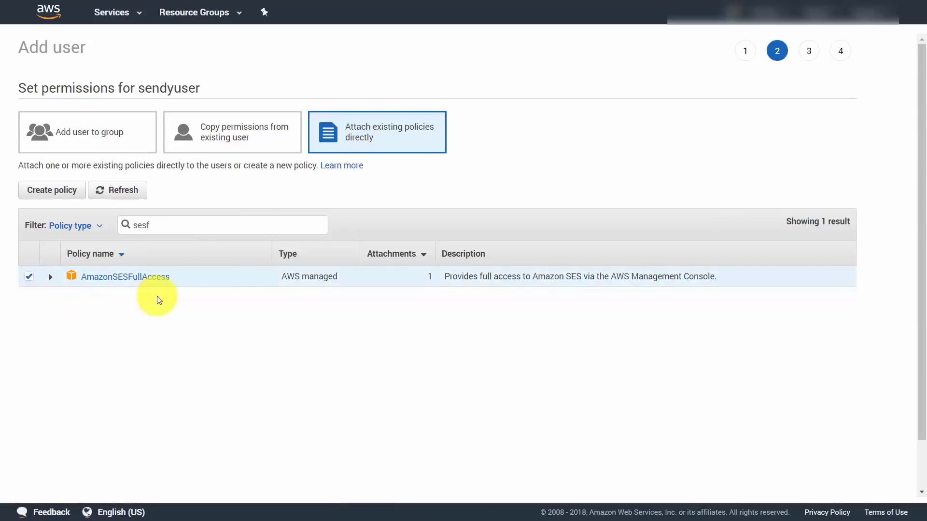
Step: Attach the AmazonSNSFullAccess policy to sendyuser as well and create the user
left_click(166, 222)
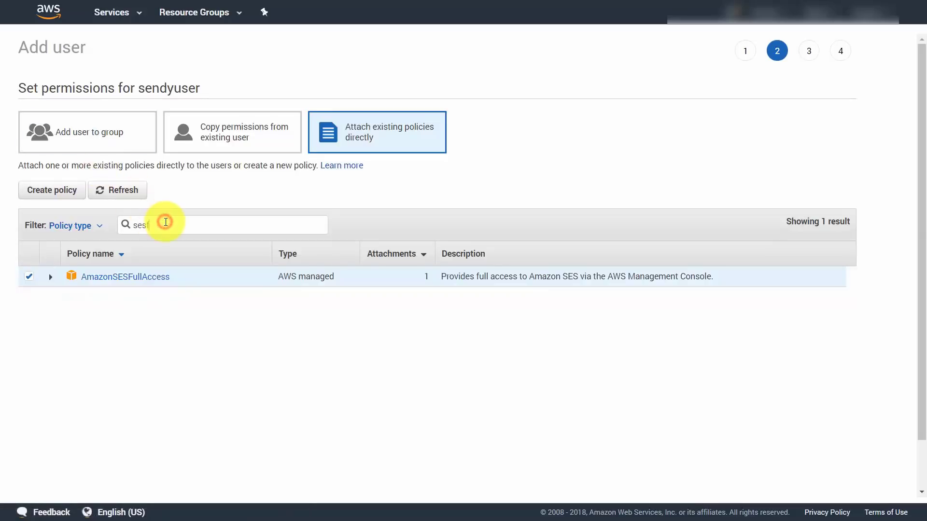
key("BackSpace")
key("BackSpace")
key("BackSpace")
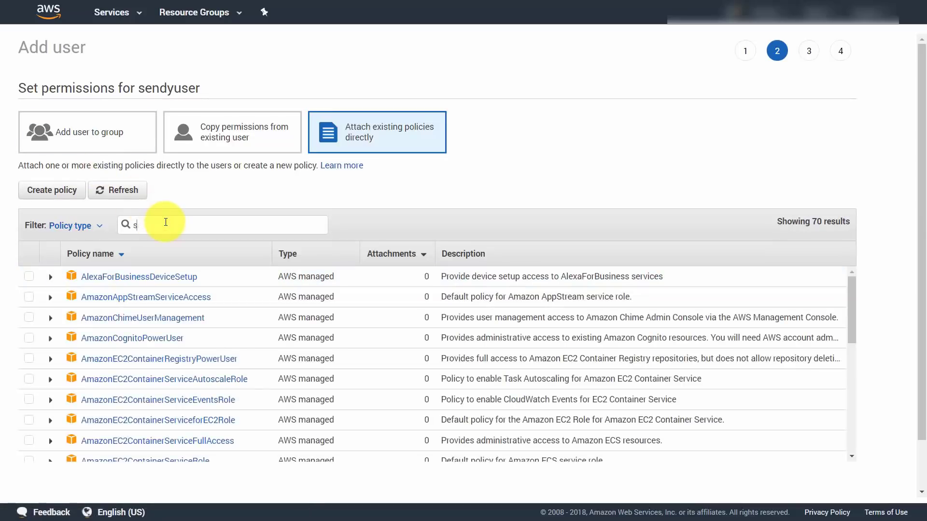
type("nsf")
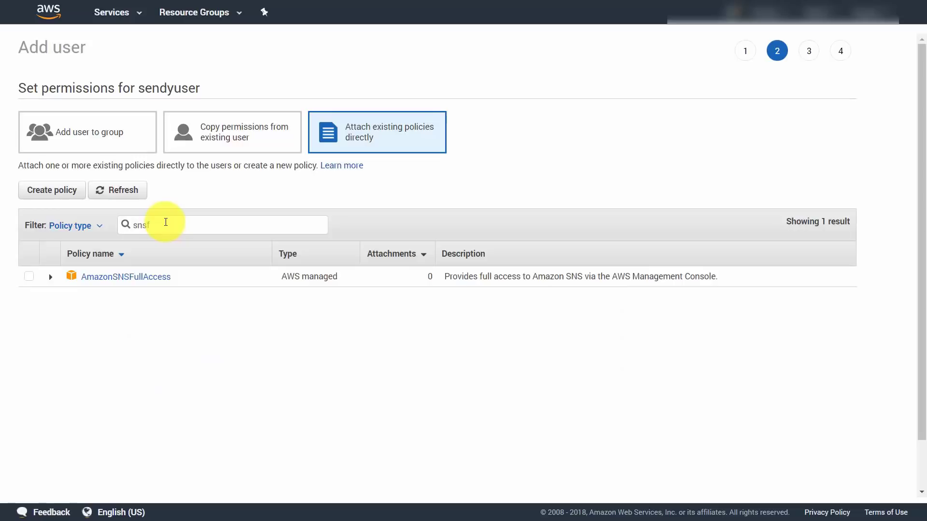
left_click(29, 277)
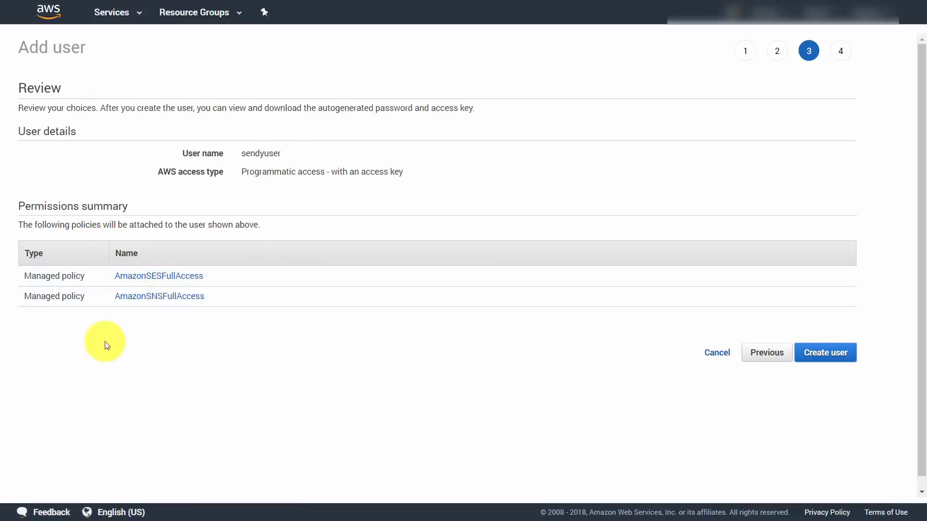
left_click(816, 357)
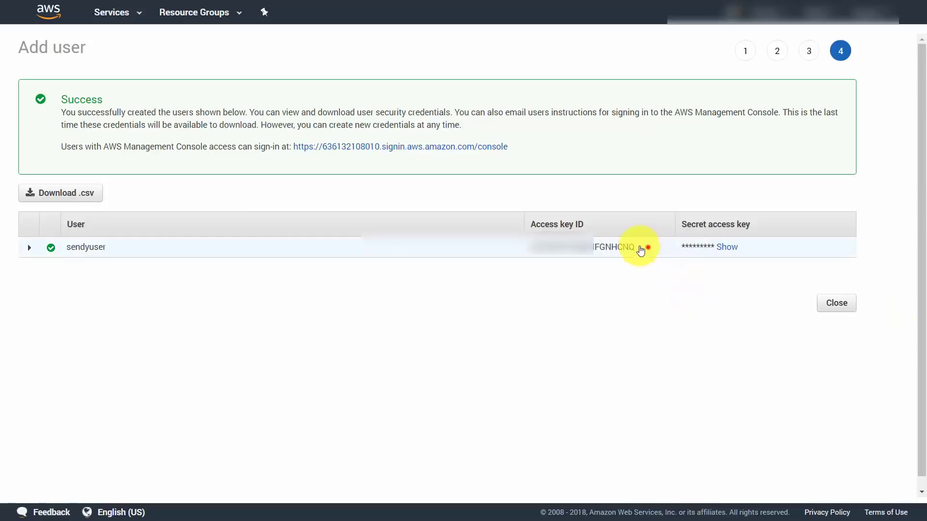
Step: Copy sendyuser's access key ID and run the Sendy installation from the completed Install Sendy form
left_click_drag(638, 247, 536, 248)
right_click(535, 252)
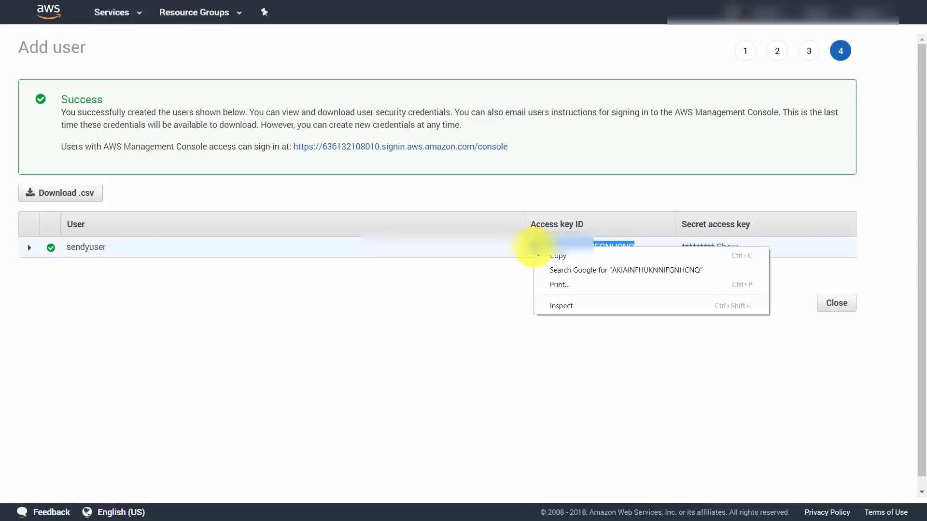
left_click(543, 254)
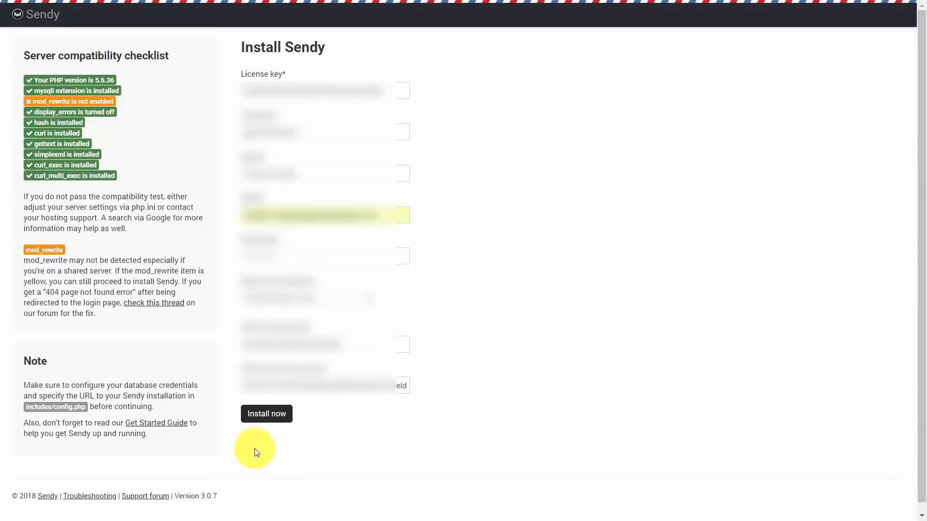
left_click(265, 415)
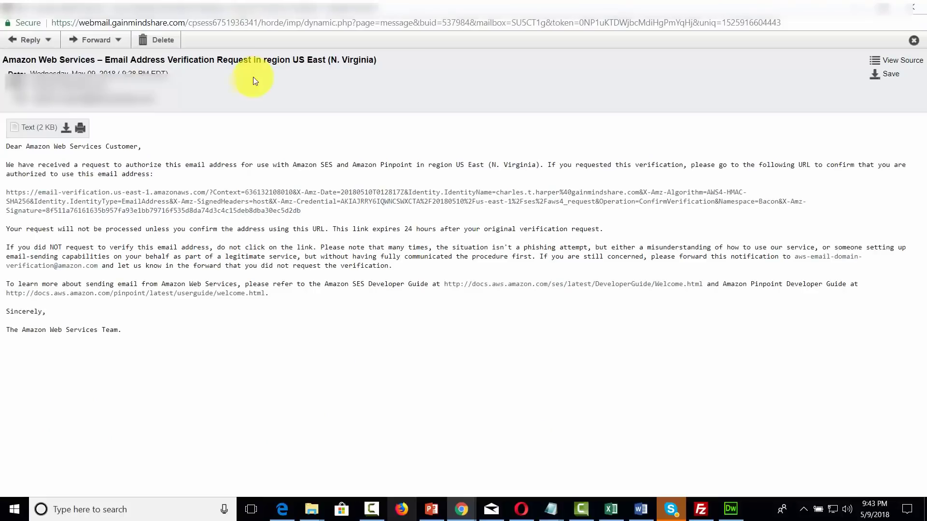
Step: Open the verification link in the Amazon Web Services email and have Sendy re-send its login email verification
left_click(239, 199)
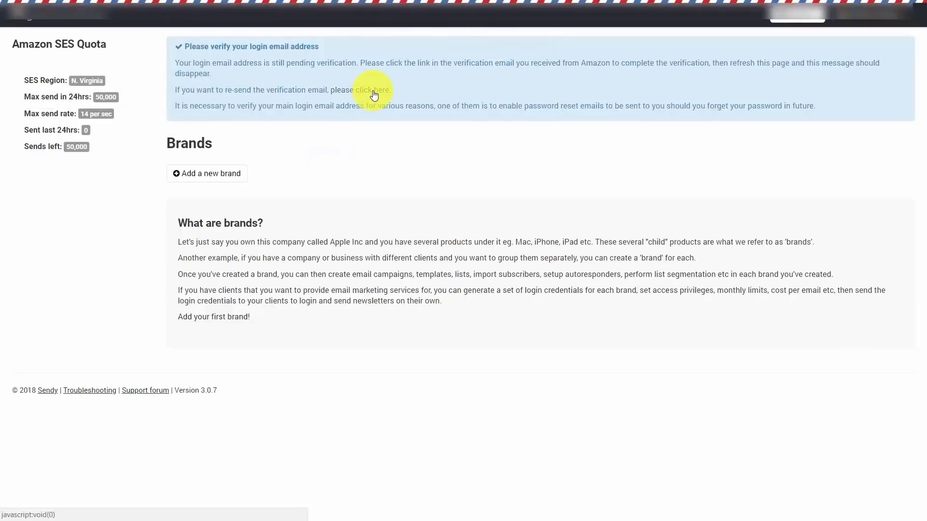
left_click(375, 91)
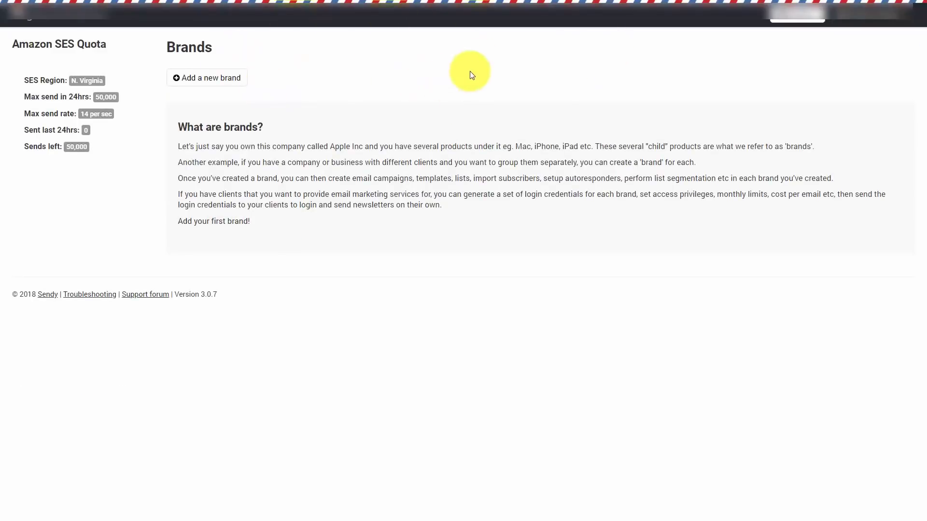
Step: Start adding a new brand in Sendy and go through its sender, GDPR and client settings
left_click(183, 81)
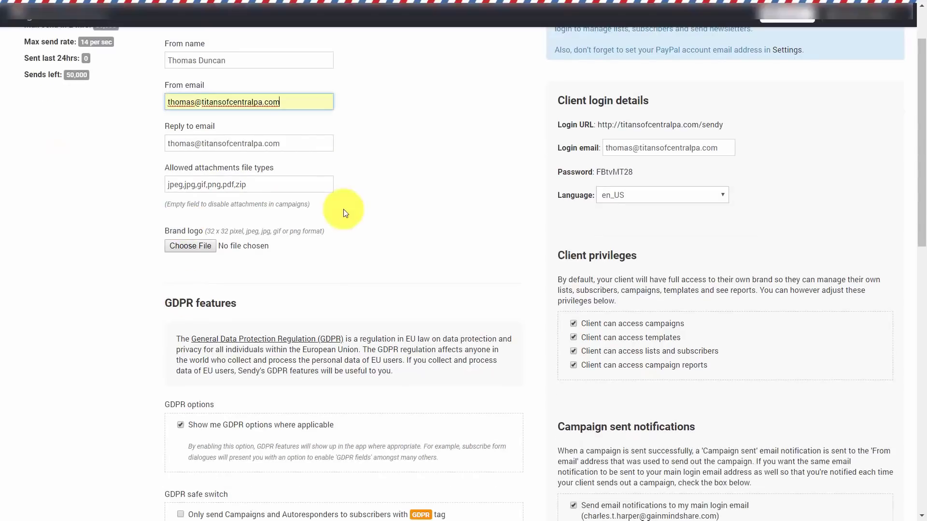
scroll(342, 208, "down", 10)
scroll(344, 210, "down", 3)
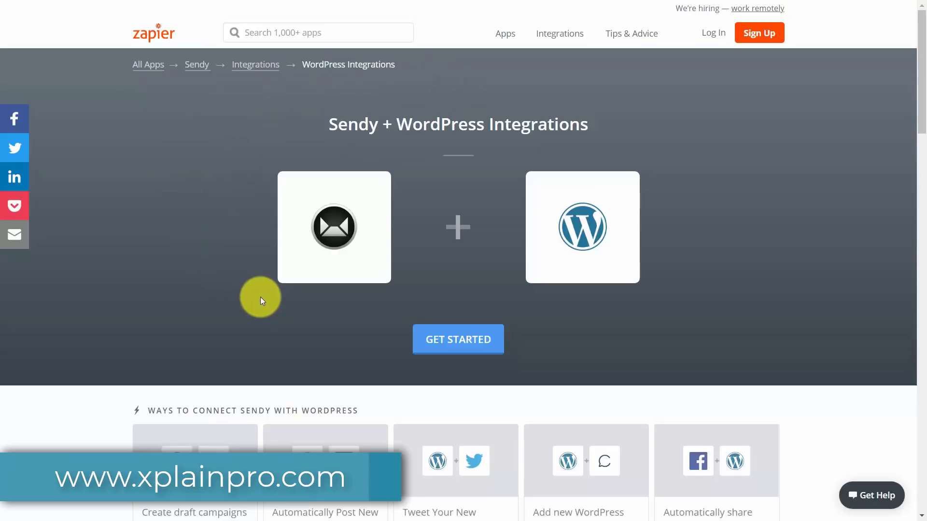
Step: Look through Zapier's Sendy and WordPress integrations, and search the WordPress plugin directory for sendy
scroll(260, 297, "down", 3)
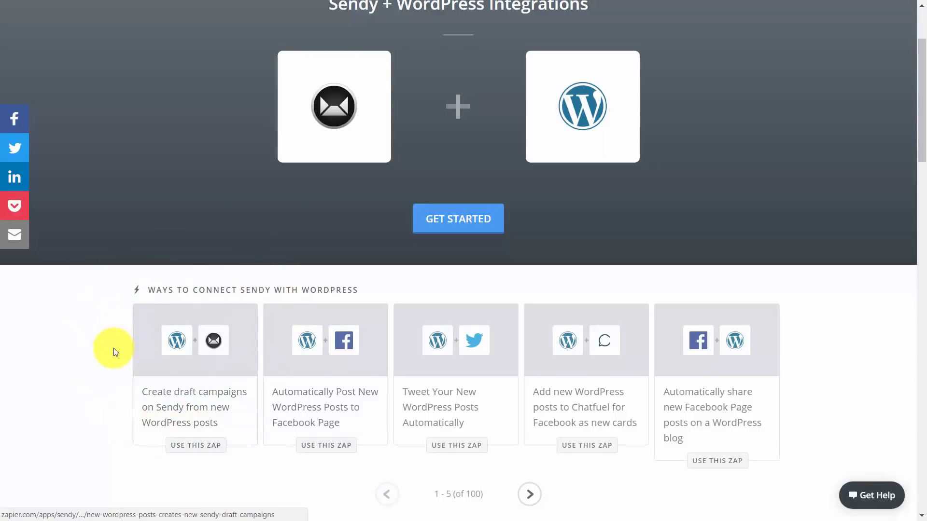
scroll(114, 348, "up", 3)
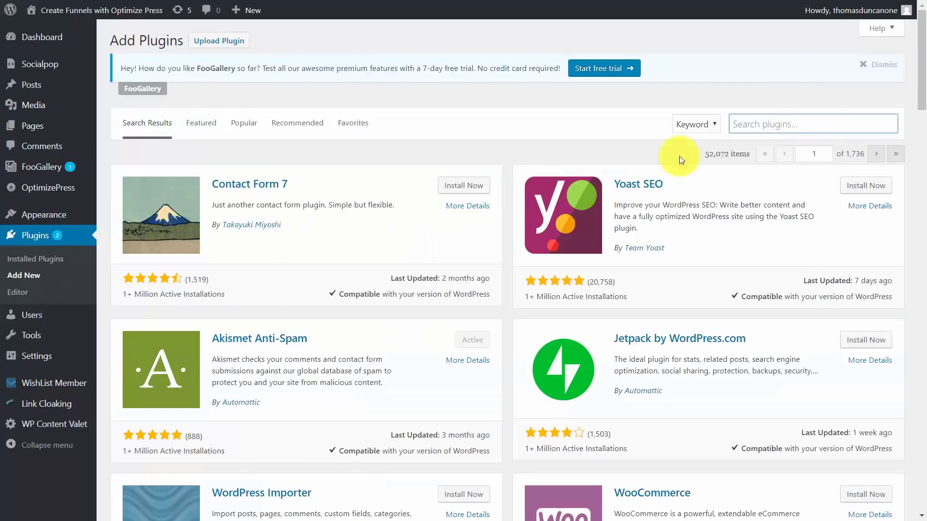
left_click(755, 123)
type("sen")
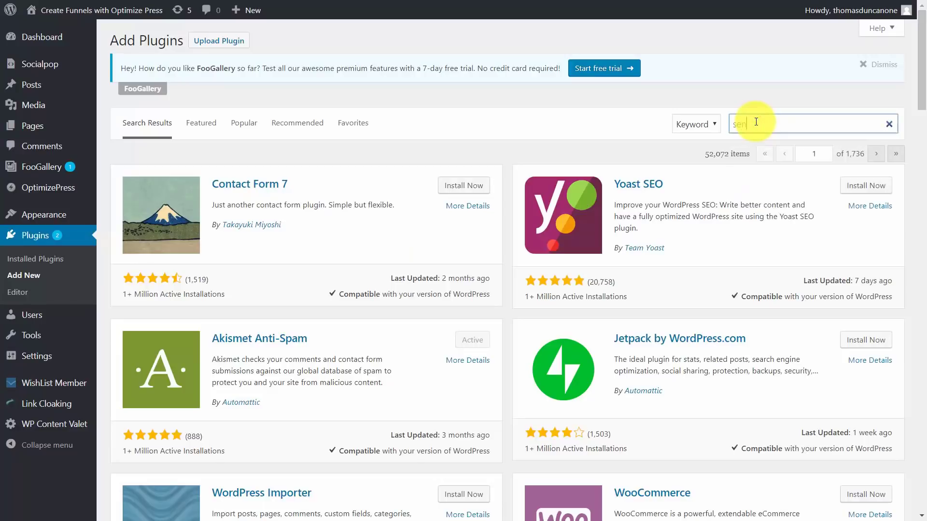
type("dy")
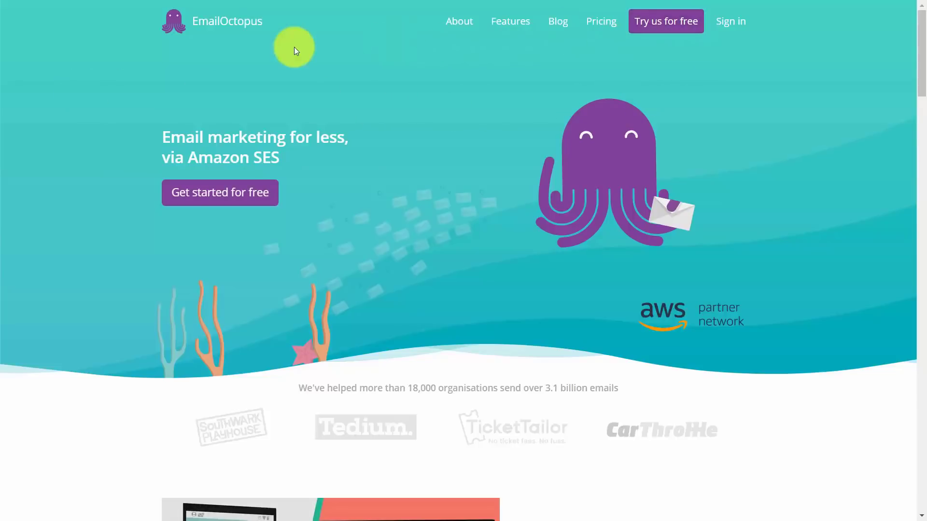
Step: Sign up for a free EmailOctopus account and start its AWS setup, answering Yes to having an AWS account
left_click(260, 201)
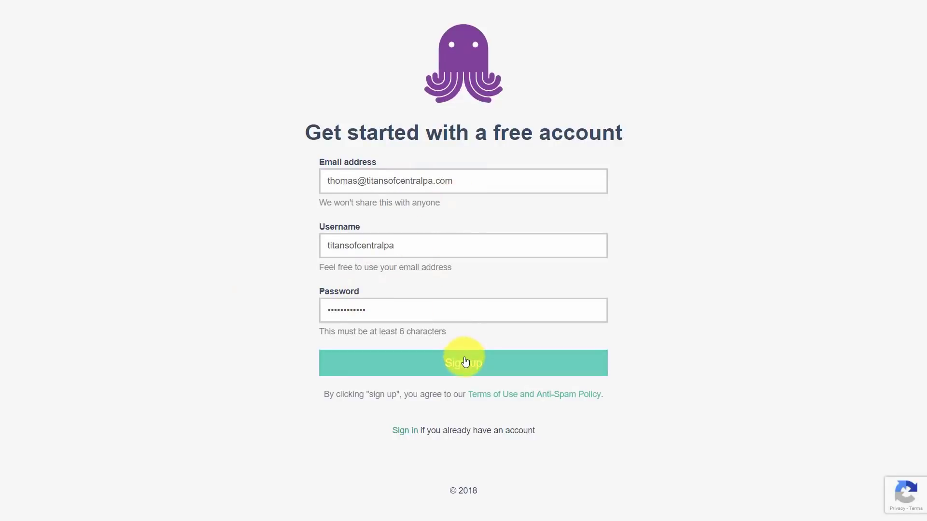
left_click(465, 362)
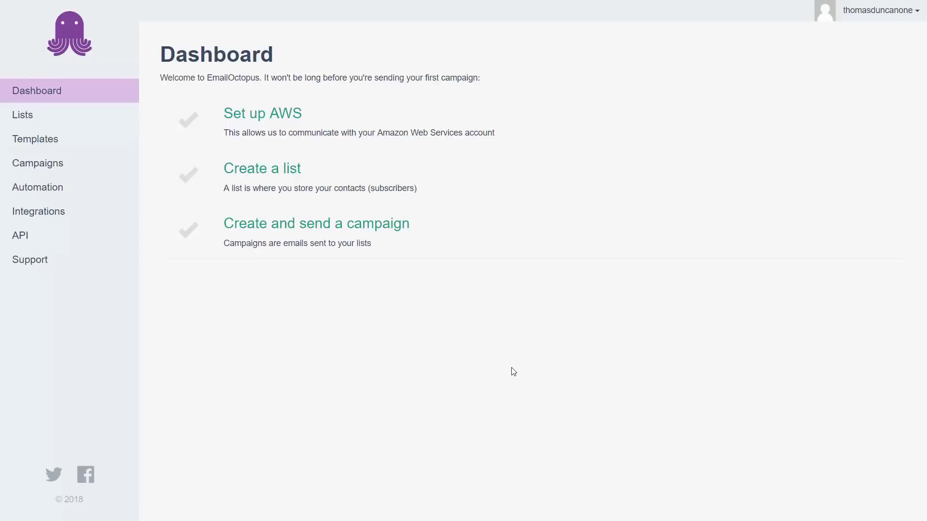
left_click(253, 122)
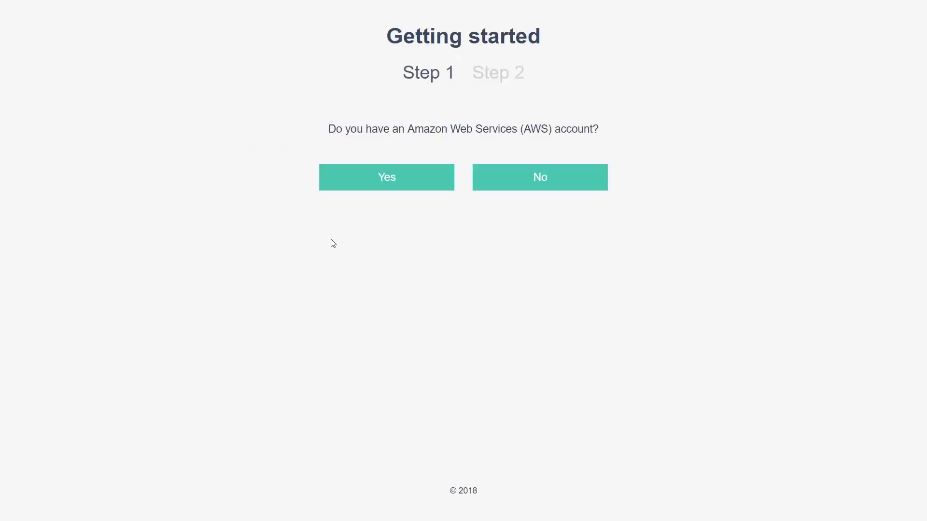
left_click(389, 179)
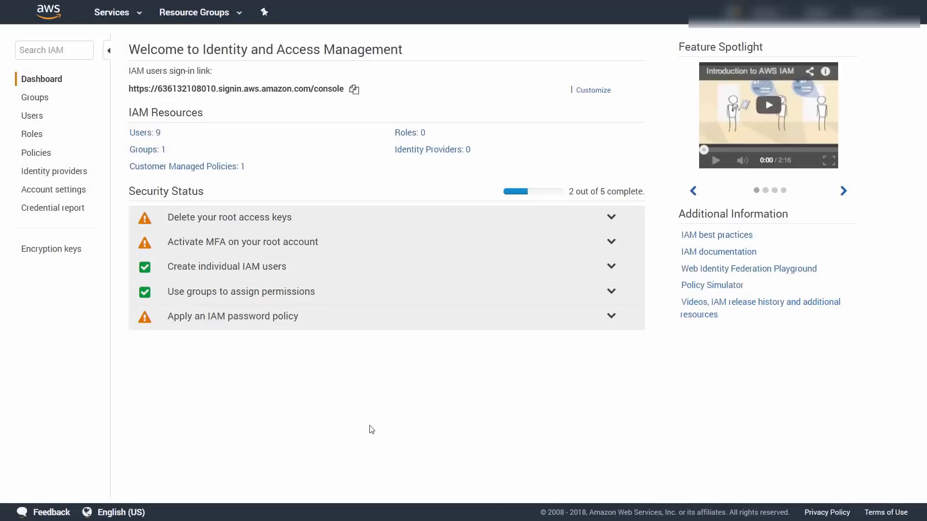
Step: Switch to the AWS IAM console and add a user named octopus with programmatic access
left_click(41, 117)
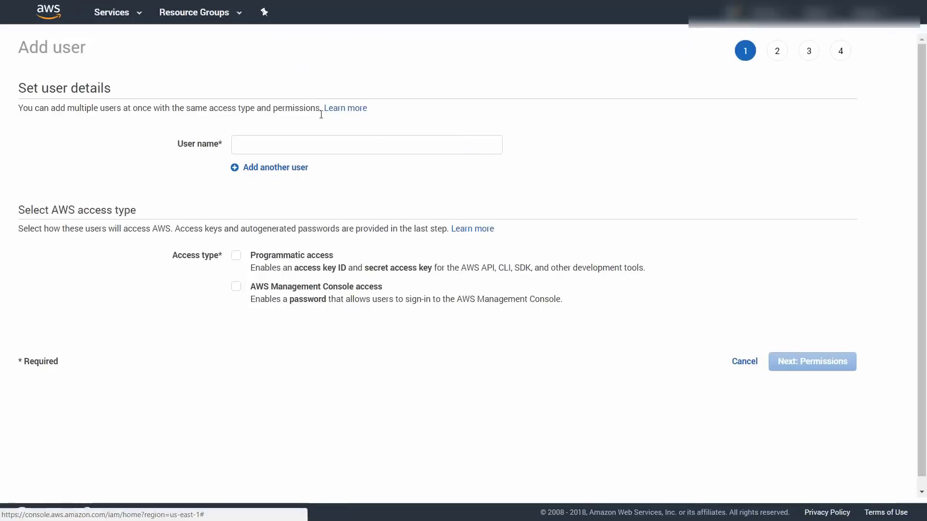
left_click(254, 146)
type("octopus")
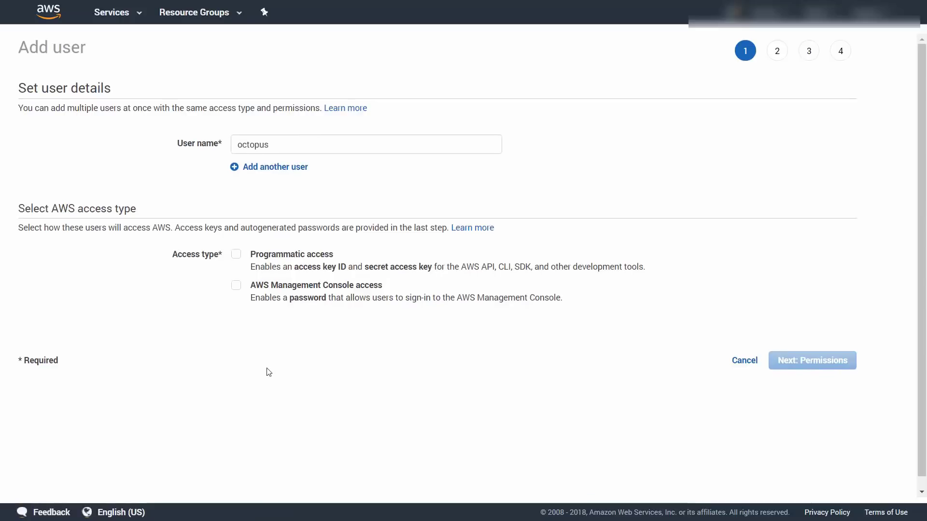
left_click(236, 255)
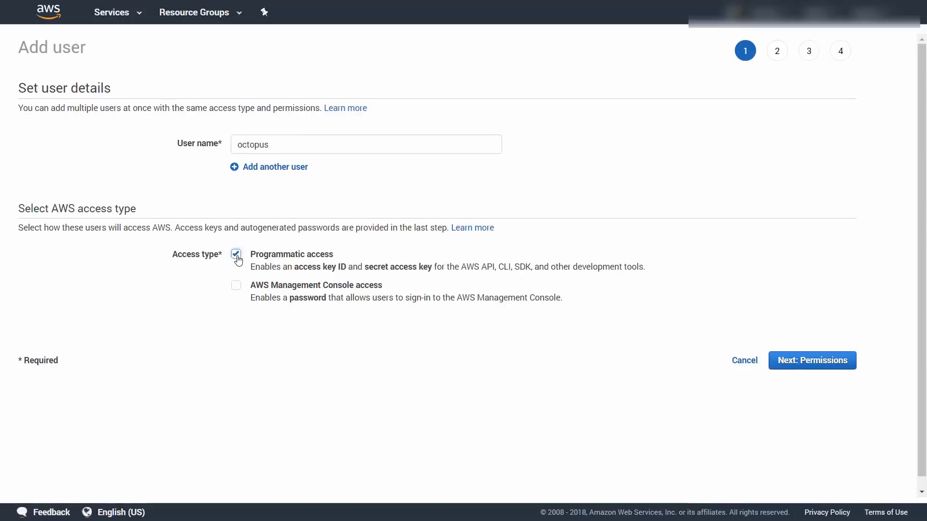
left_click(800, 368)
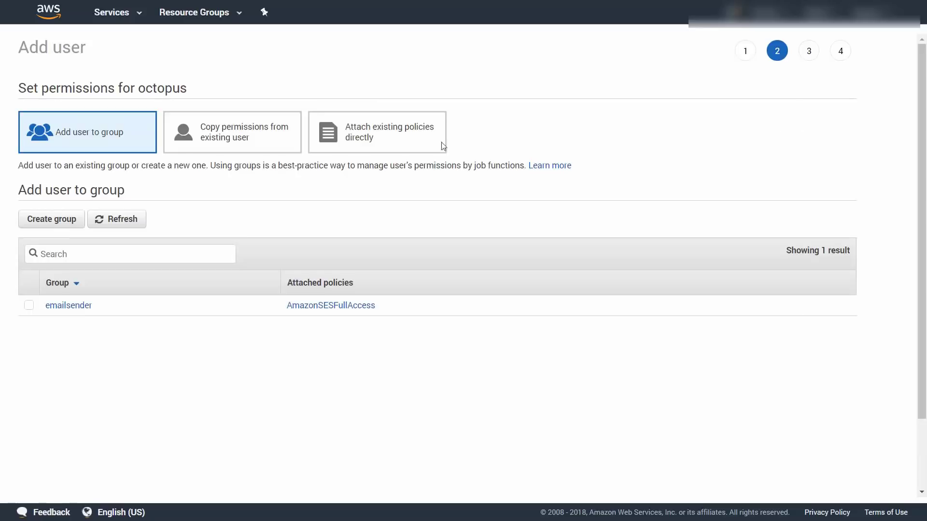
Step: Attach the existing AmazonSESFullAccess policy directly to the octopus user and proceed to the review
left_click(382, 133)
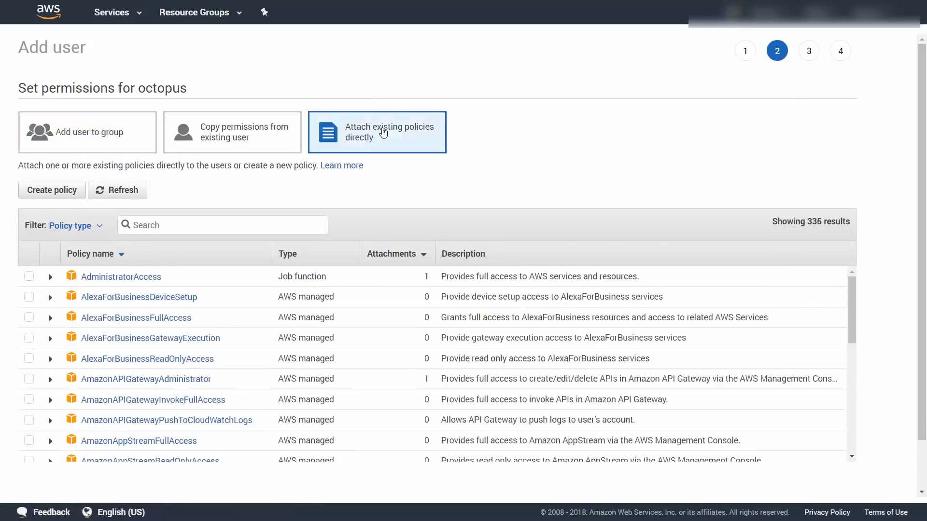
left_click(190, 226)
type("sesf")
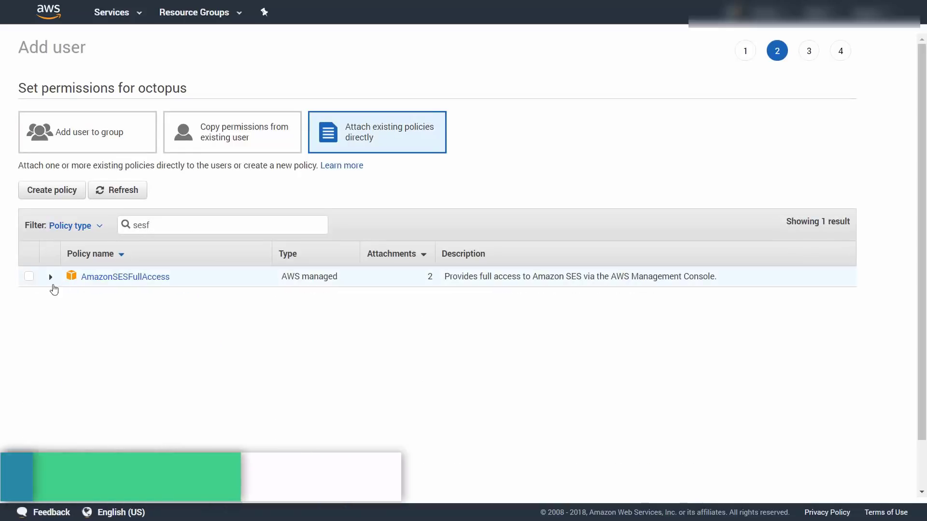
left_click(29, 277)
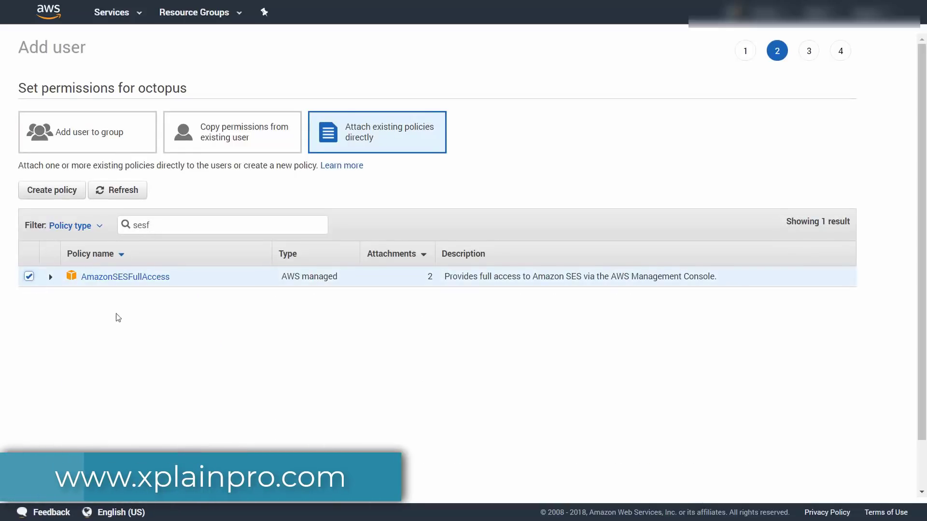
scroll(558, 449, "down", 1)
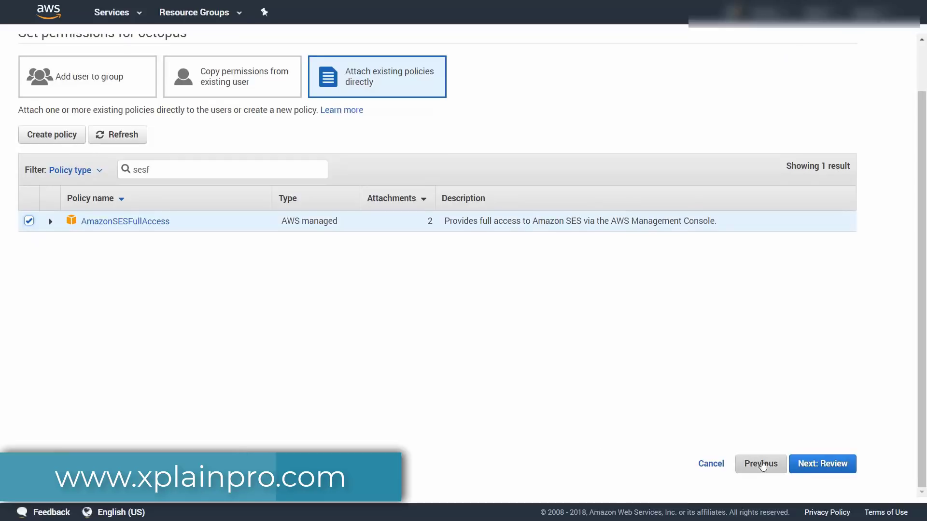
left_click(803, 464)
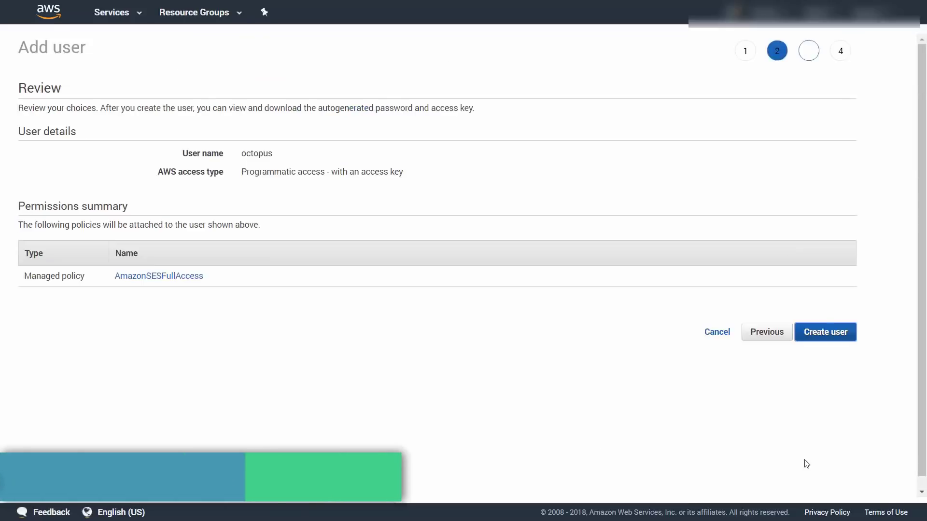
Step: Return to the octopus user's permissions, attach the AmazonSNSFullAccess policy as well, and create the user
left_click(767, 333)
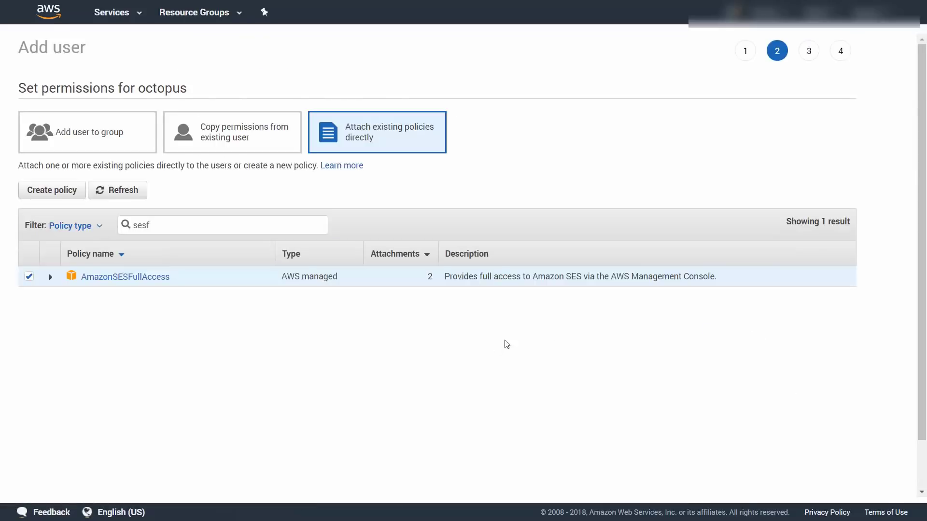
left_click(196, 227)
type("snsf")
left_click(29, 276)
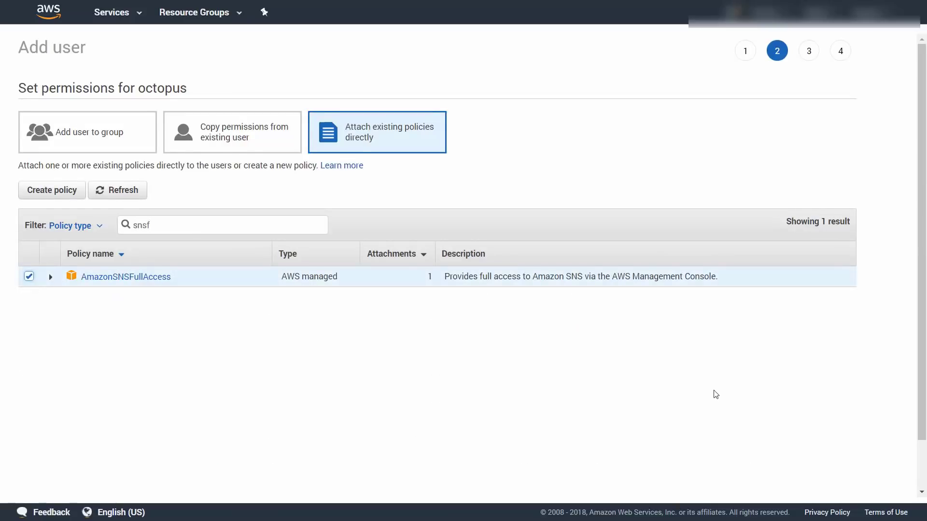
scroll(716, 395, "down", 2)
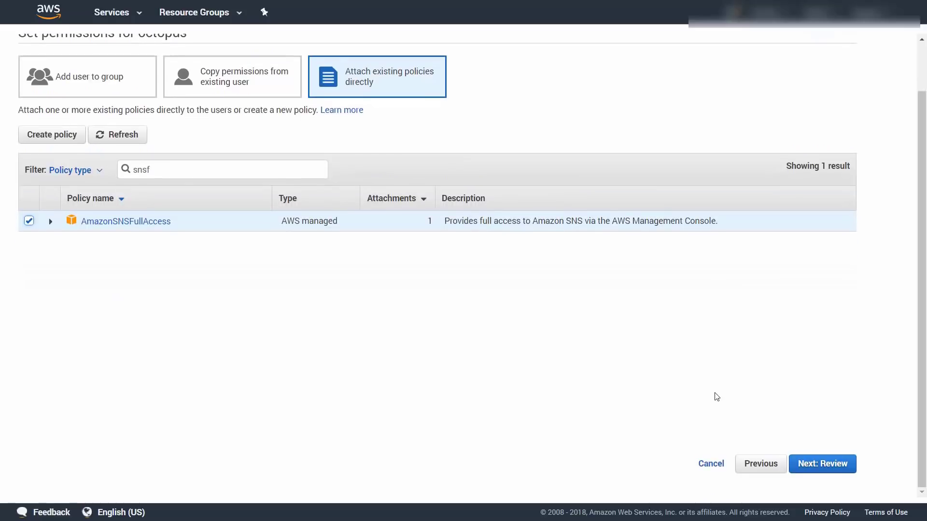
left_click(805, 464)
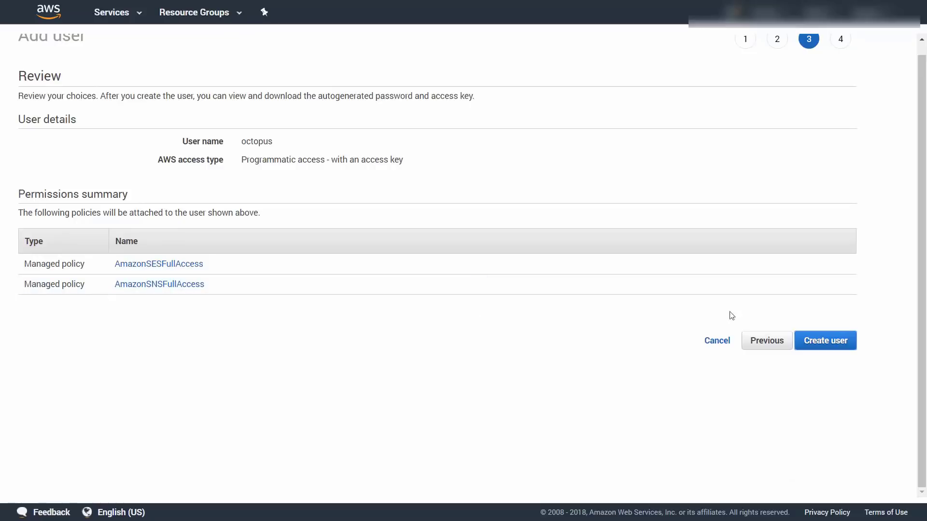
left_click(809, 348)
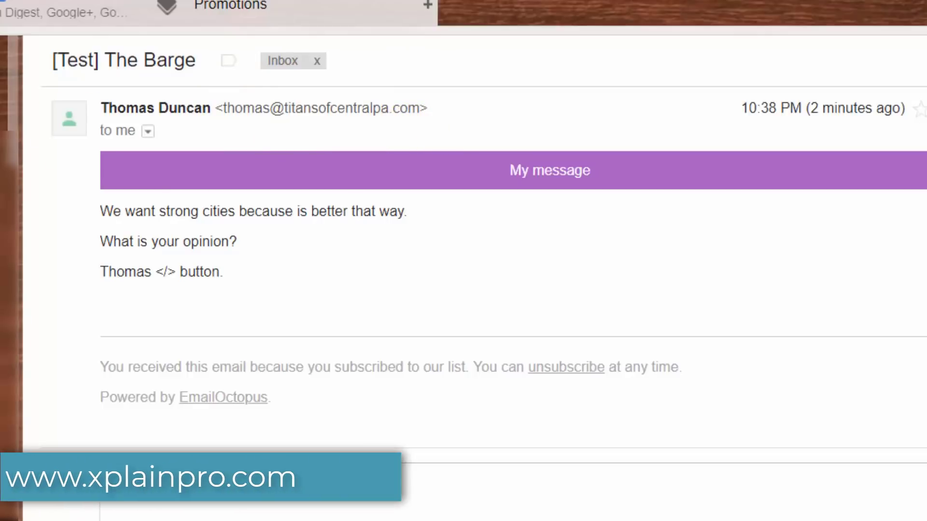
Step: Switch to EmailOctopus and look through its WordPress, Zapier, Upscribe and MailOptin integrations
left_click(230, 5)
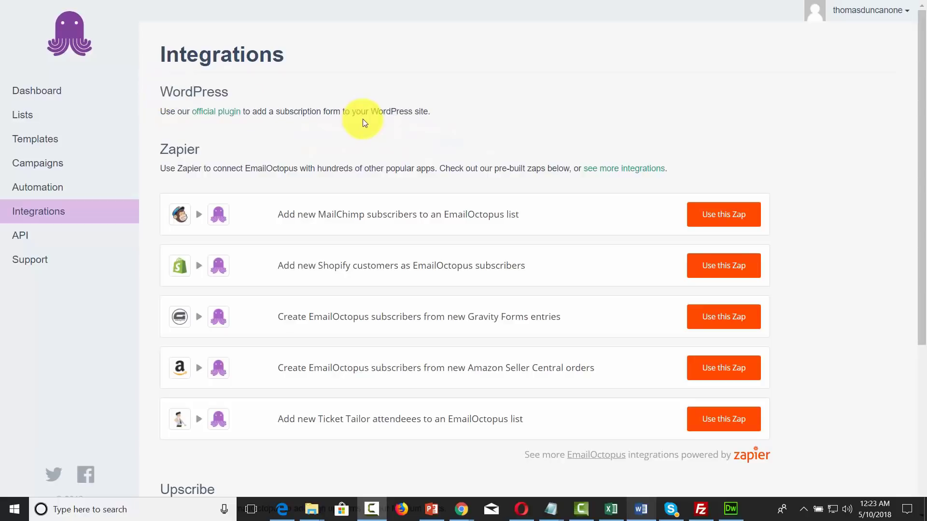
scroll(363, 121, "down", 1)
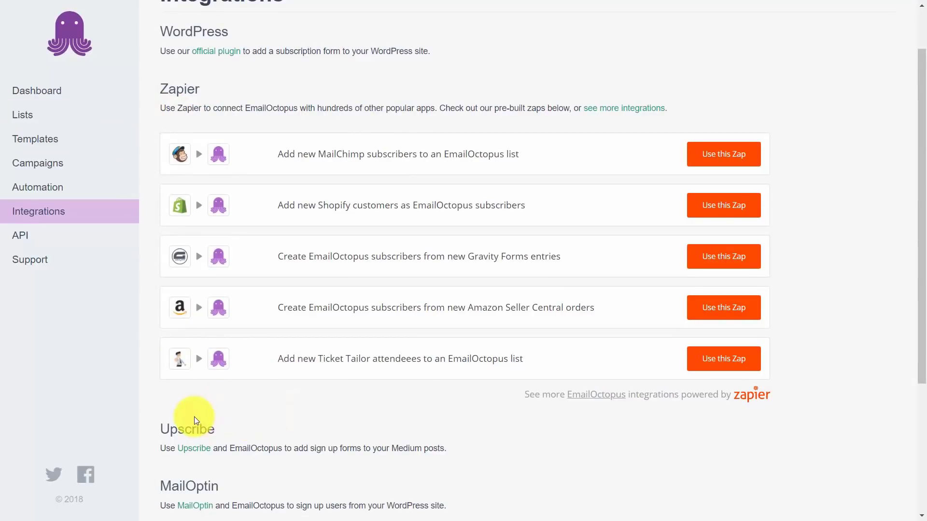
scroll(234, 407, "down", 3)
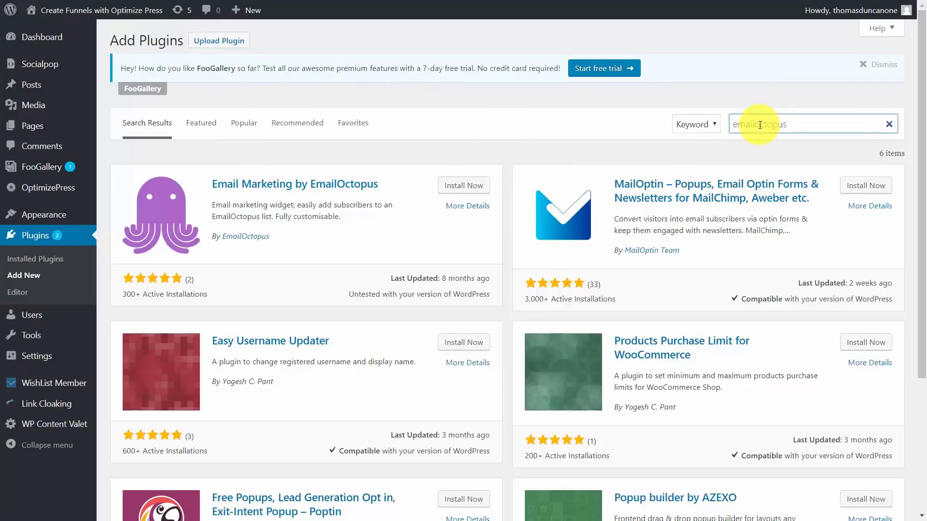
Step: Switch to the WordPress plugin search for emailoctopus, and install and activate Email Marketing by EmailOctopus
left_click(781, 123)
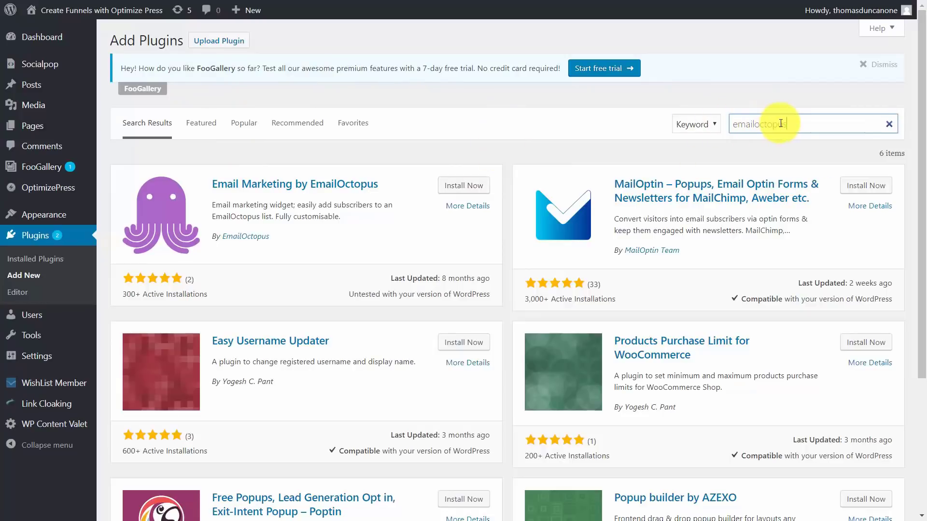
left_click(463, 187)
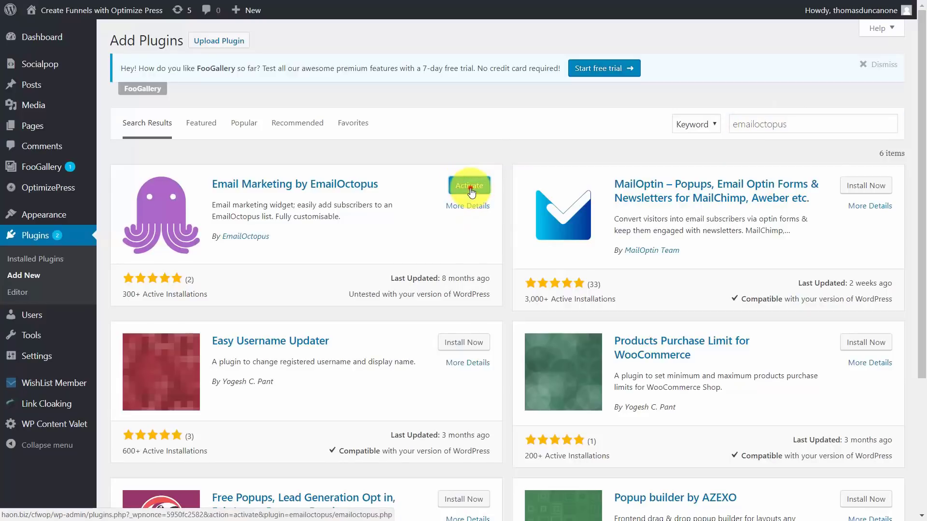
left_click(470, 188)
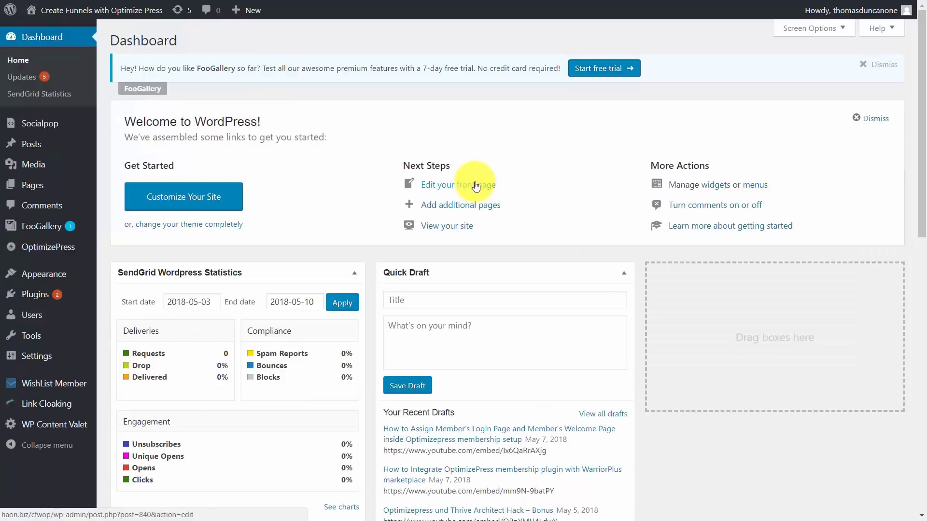
Step: Add the EmailOctopus widget to the end of the site's Widget Area and look through its settings
mouse_move(43, 276)
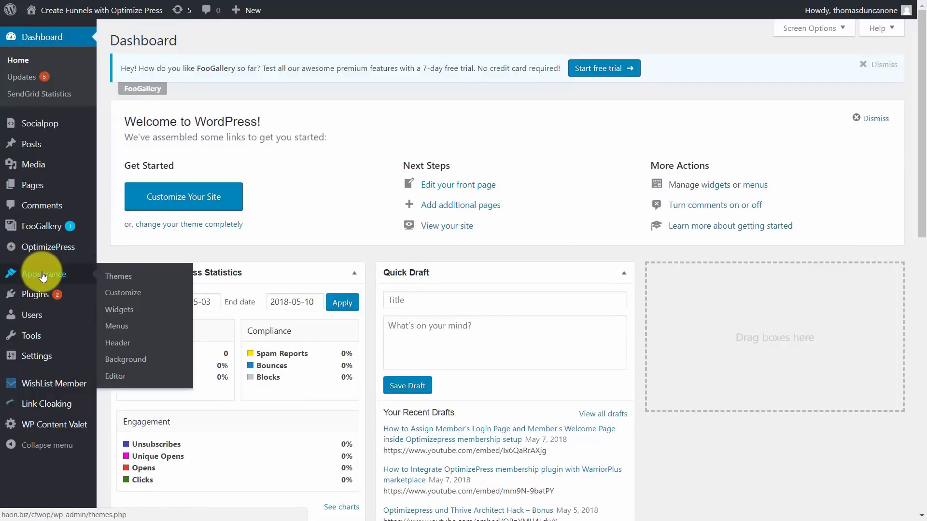
left_click(120, 309)
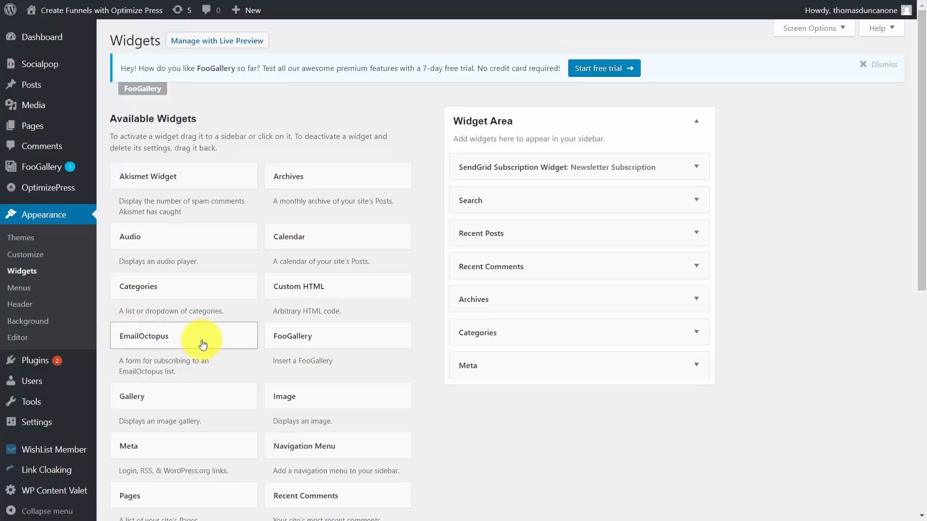
left_click_drag(152, 333, 529, 396)
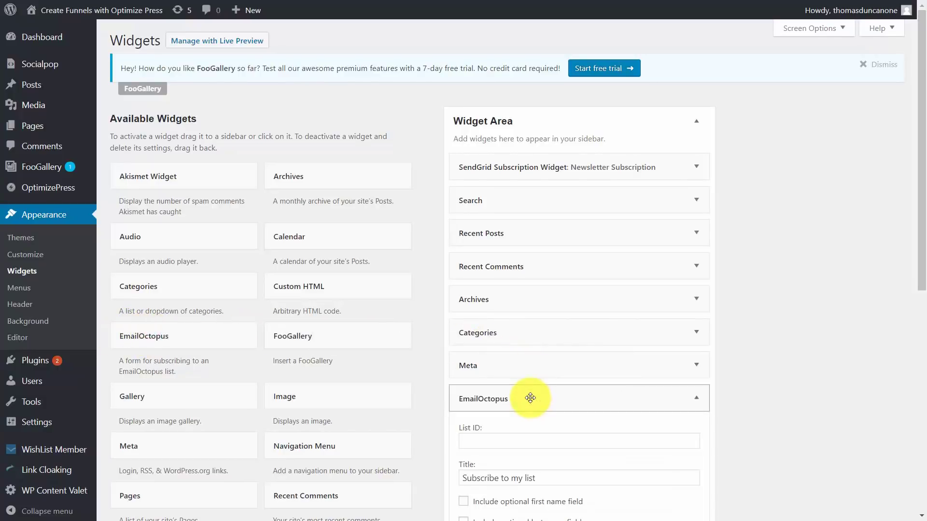
scroll(698, 323, "down", 3)
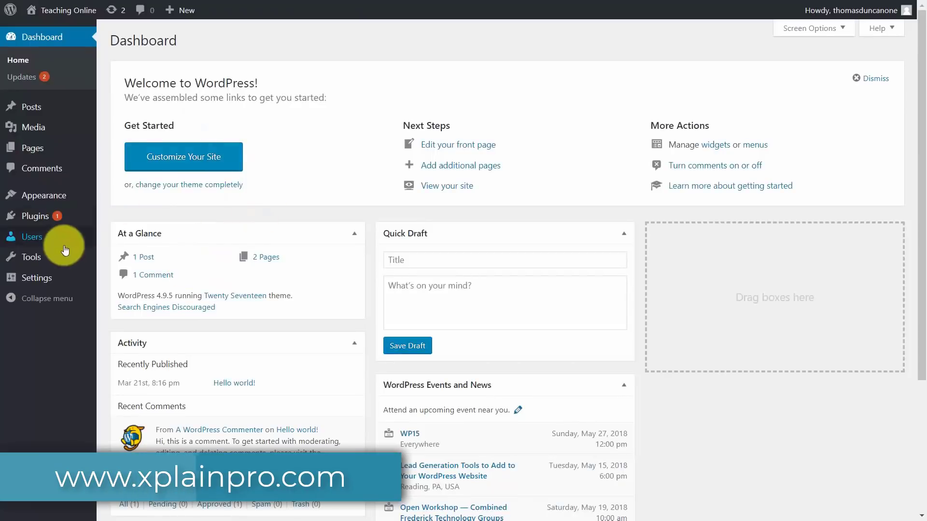
Step: On the Teaching Online WordPress site, search new plugins for ses, and install and activate WP SES
mouse_move(39, 282)
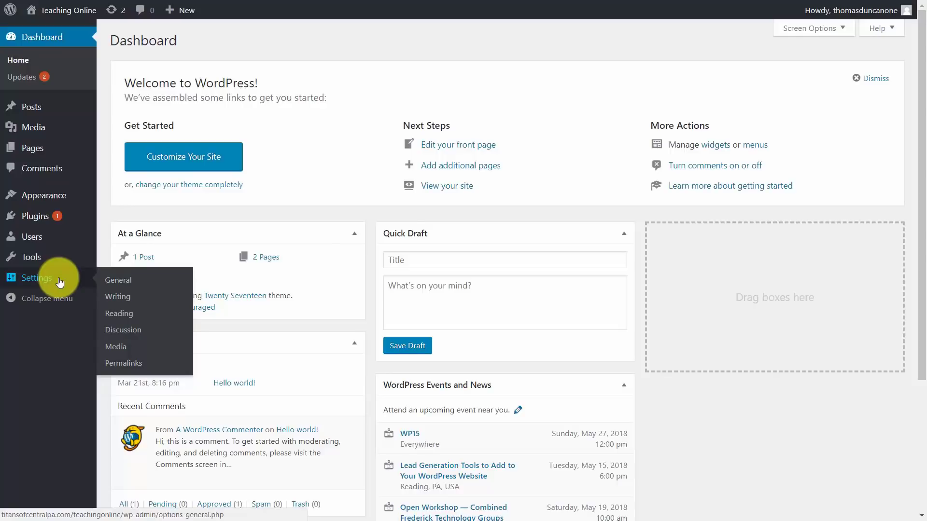
left_click(40, 216)
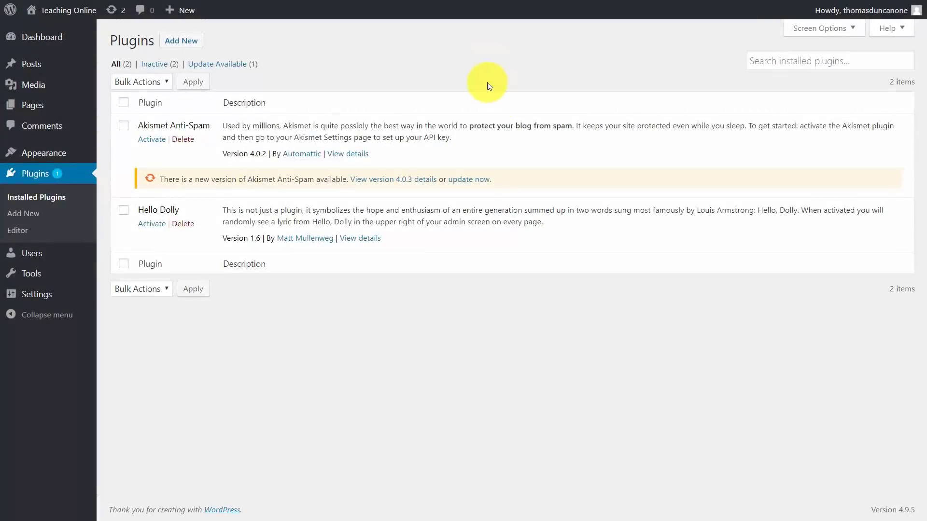
left_click(184, 42)
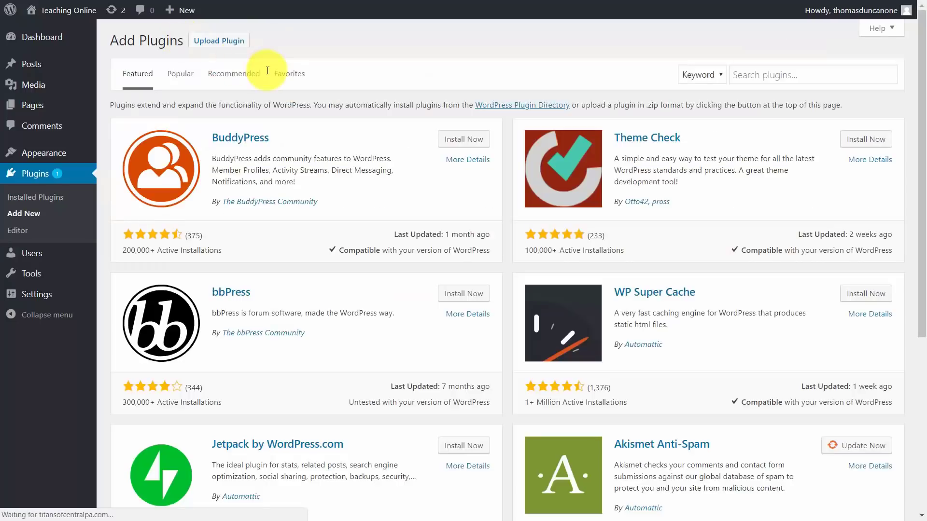
left_click(745, 72)
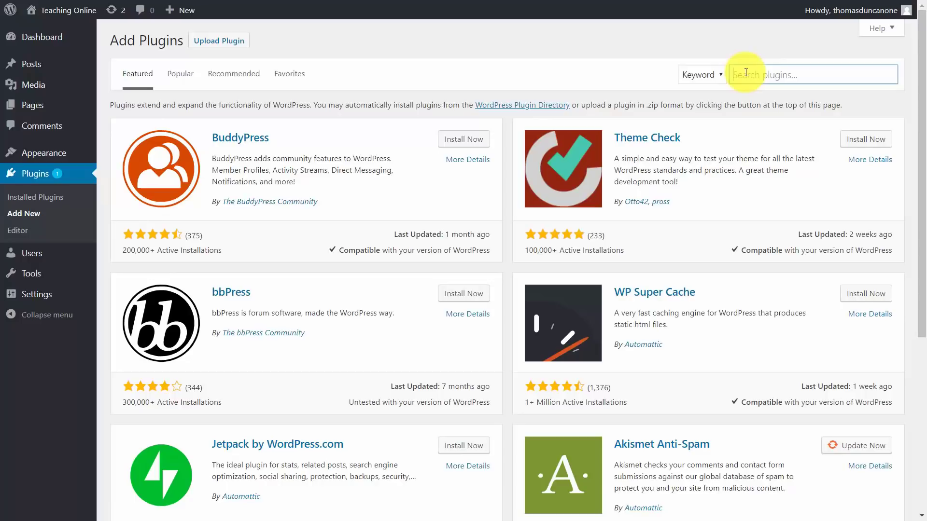
type("ses")
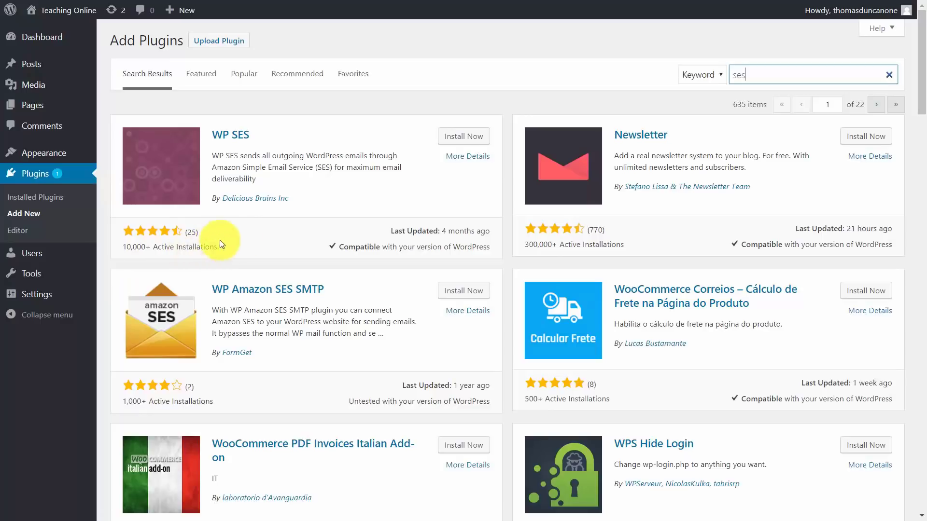
left_click(462, 140)
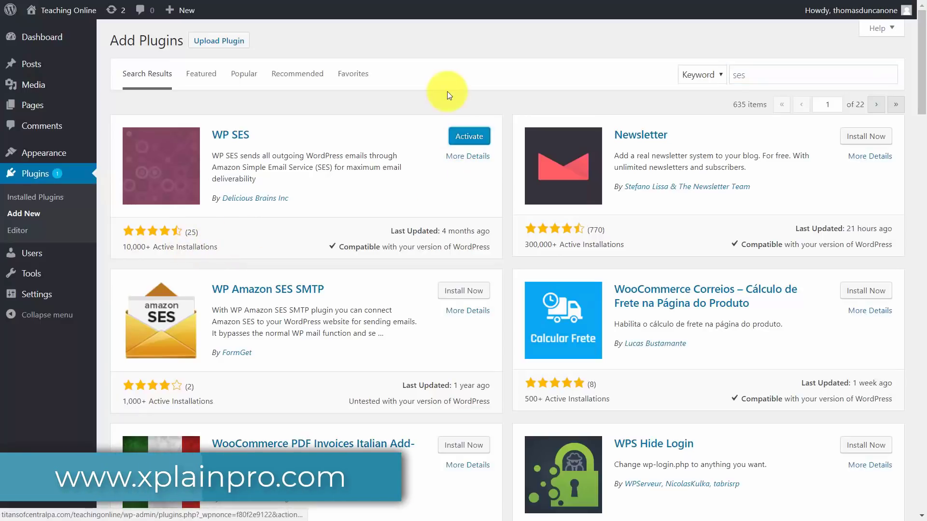
left_click(457, 140)
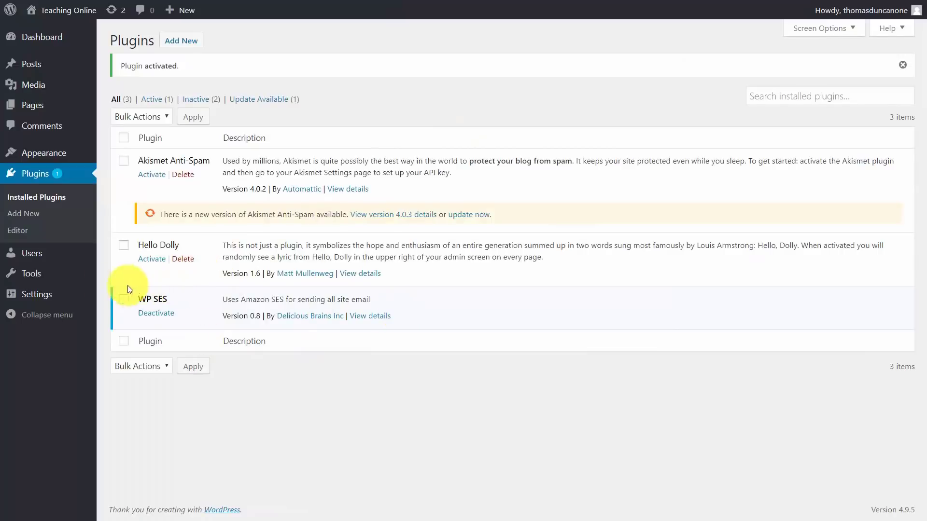
Step: Open the WP SES settings, fill in the sender's email and name, and look over the Amazon API key fields
mouse_move(61, 297)
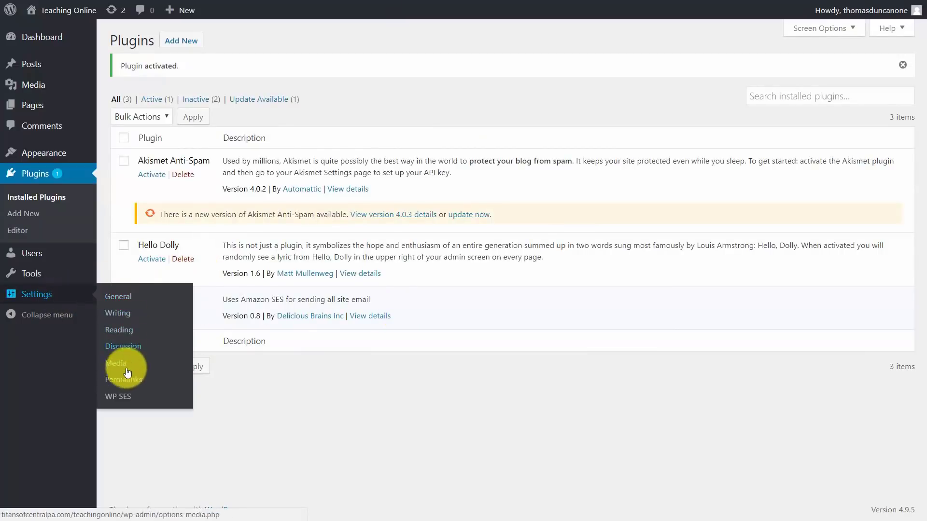
left_click(125, 401)
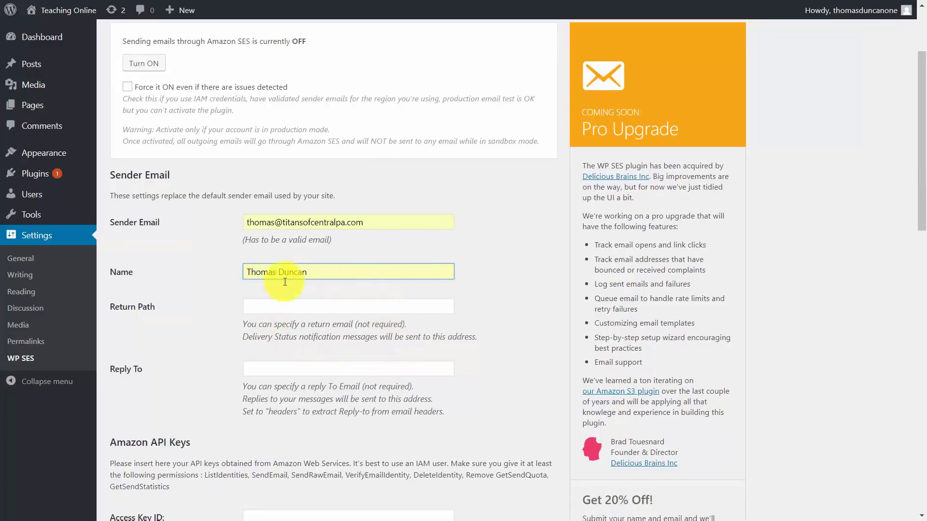
left_click(232, 325)
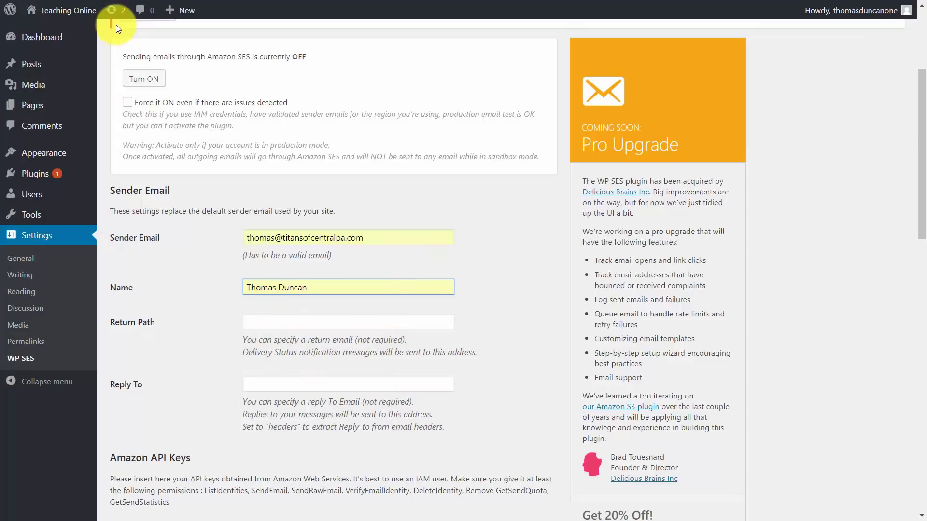
scroll(115, 23, "down", 4)
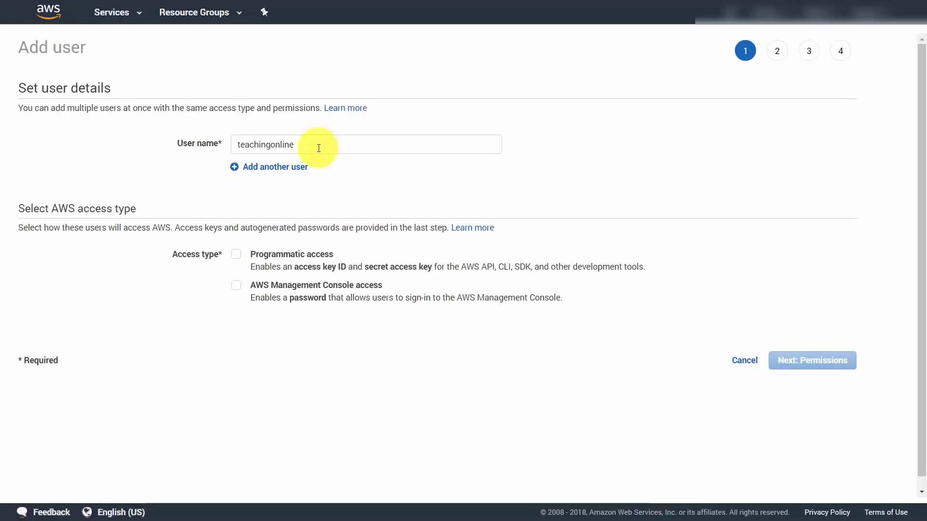
Step: Create the IAM user teachingonline with programmatic access and the AmazonSESFullAccess policy attached directly
left_click(236, 254)
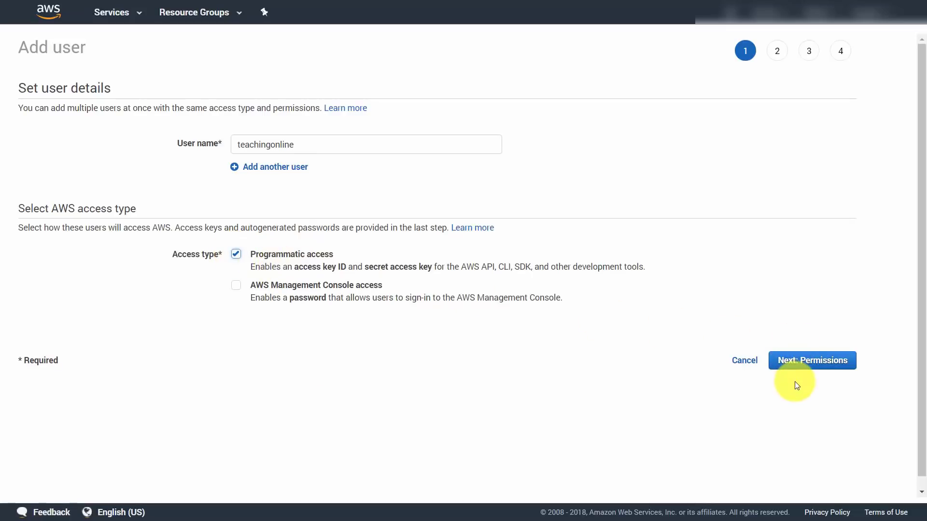
left_click(798, 366)
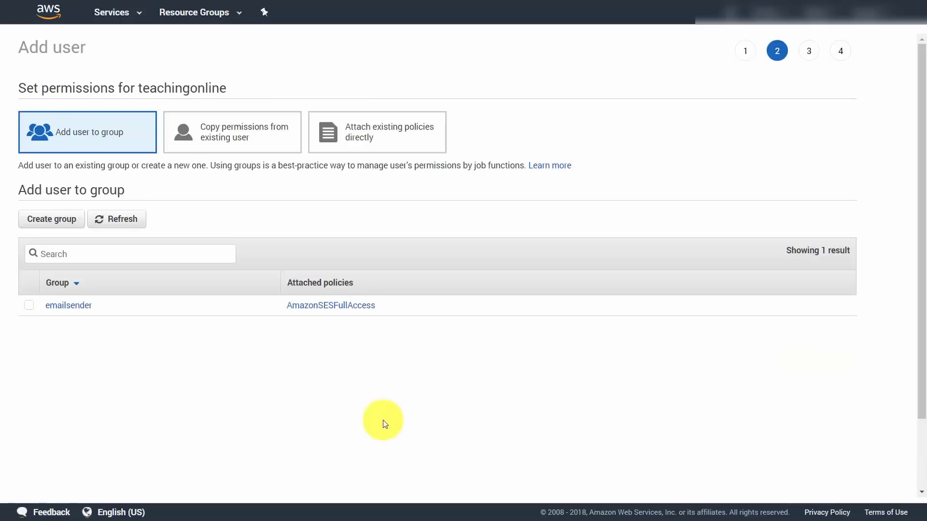
left_click(371, 134)
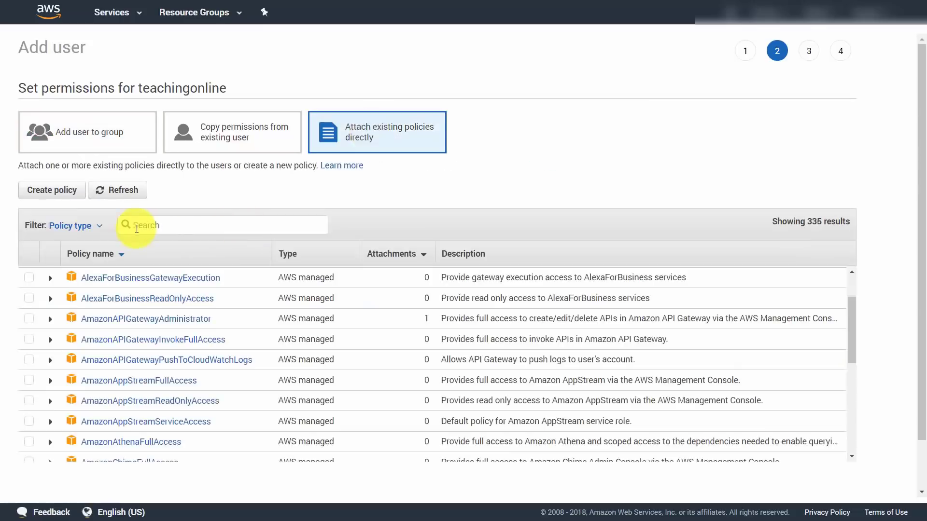
left_click(145, 222)
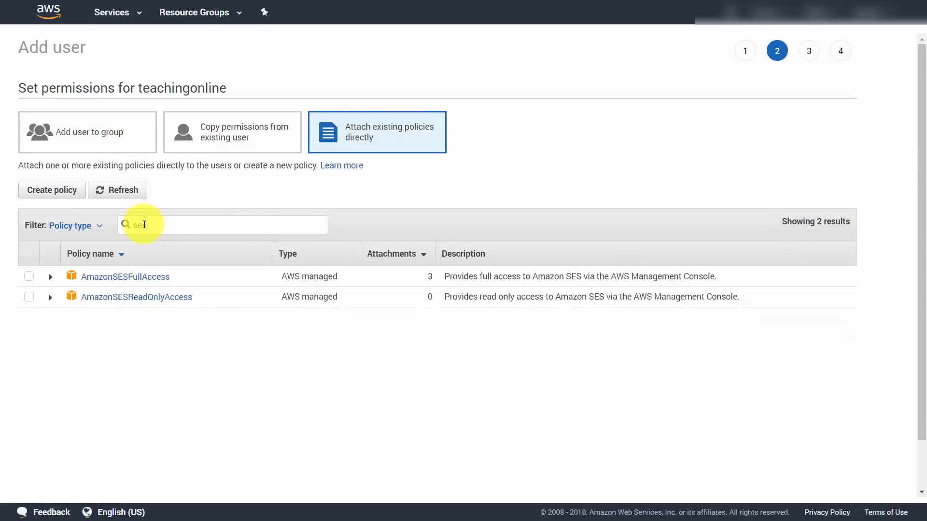
left_click(32, 277)
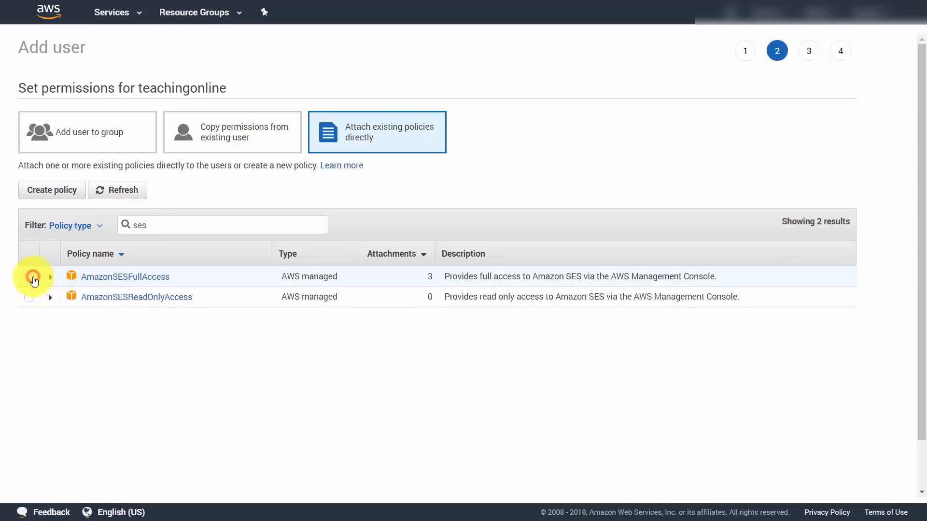
scroll(714, 435, "down", 1)
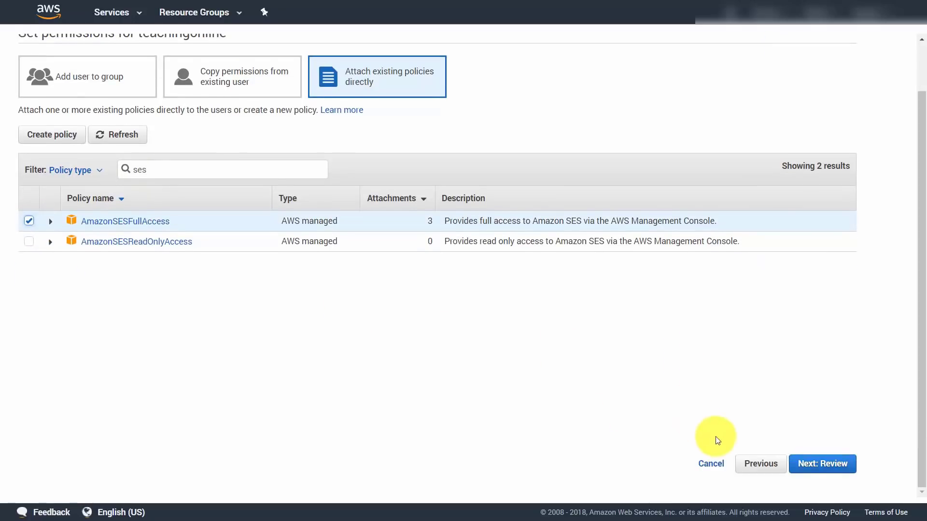
left_click(807, 465)
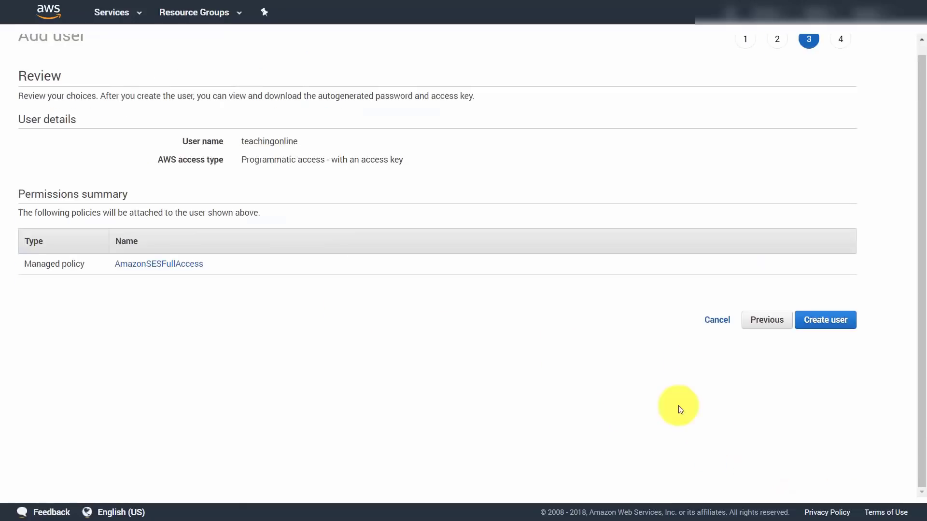
left_click(811, 320)
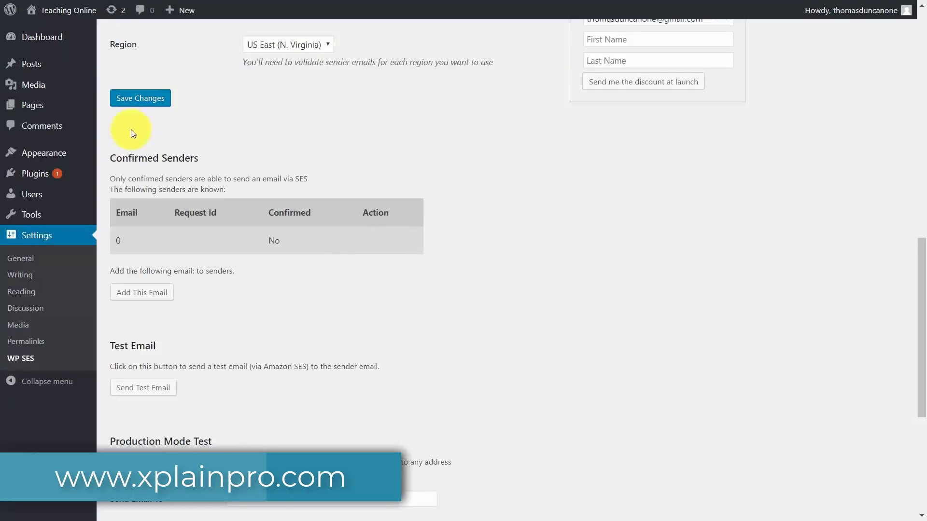
Step: Save the WP SES settings with the US East (N. Virginia) region and add the sender's email to the confirmed senders
left_click(144, 101)
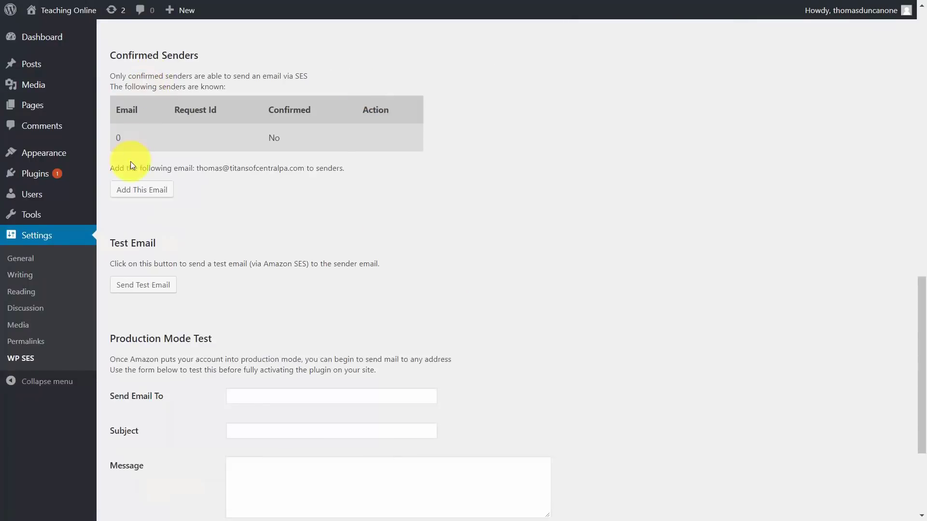
left_click(140, 190)
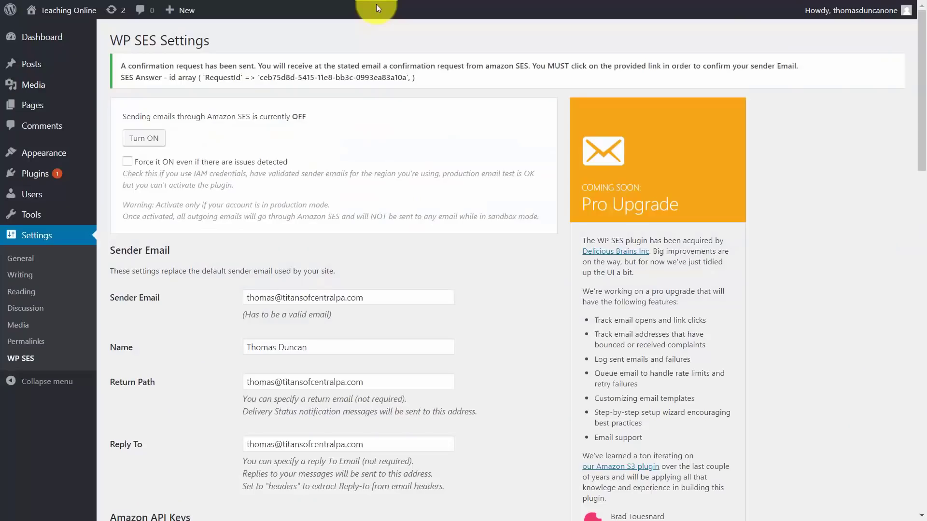
Step: Reload the WP SES settings, turn on sending through Amazon SES, and check the sender address of the received test message
key("F5")
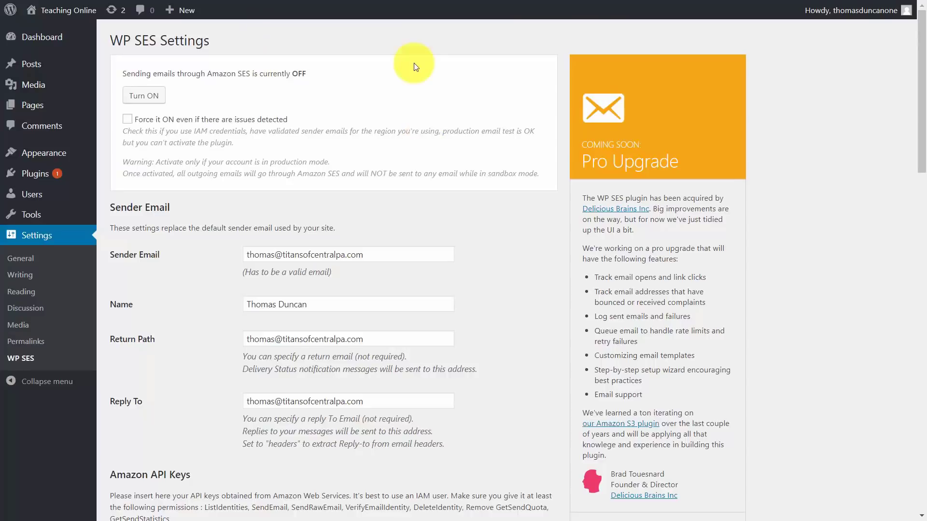
left_click(148, 99)
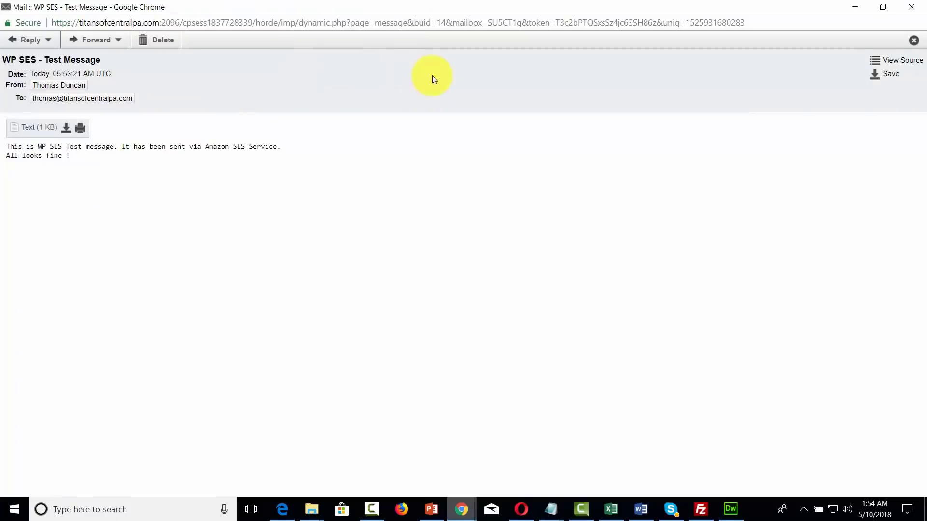
left_click(72, 87)
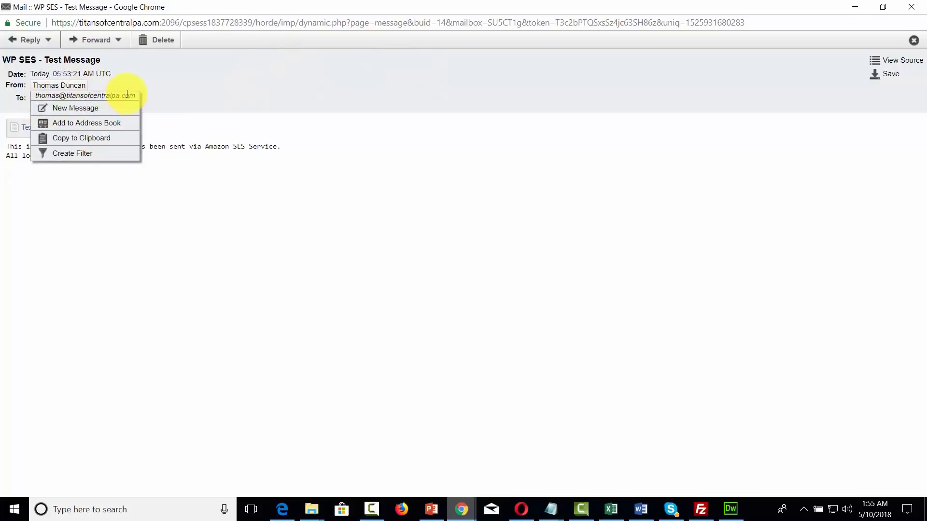
left_click(295, 81)
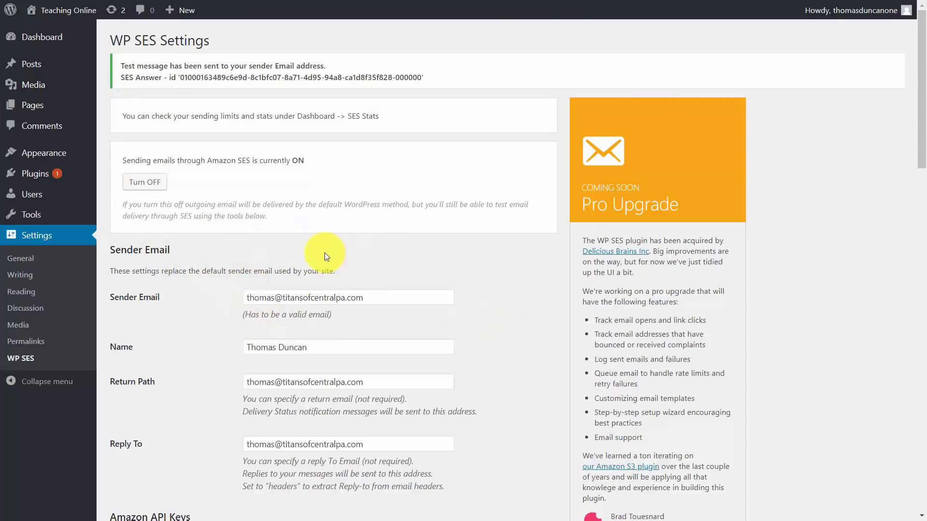
Step: Add a WordPress user with the Author role, filling in username, email, first and last name, and sending the account notification
mouse_move(29, 195)
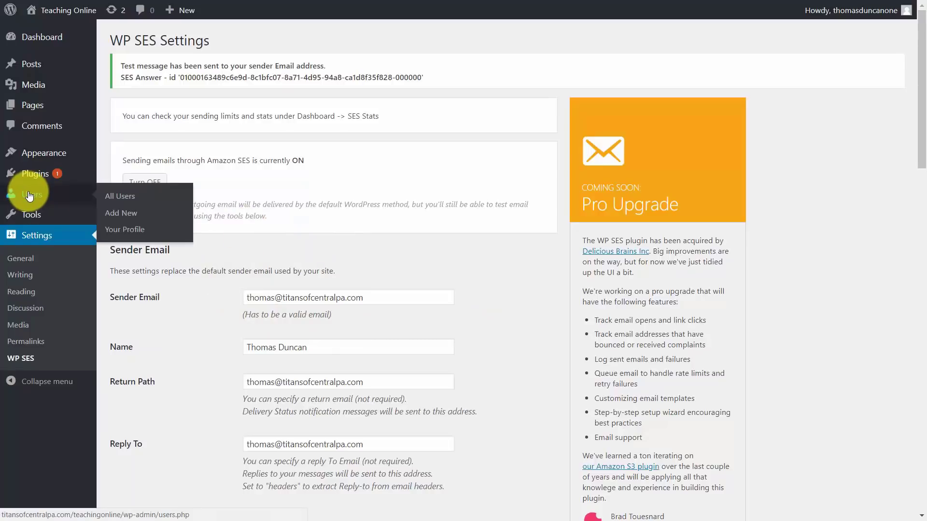
left_click(122, 213)
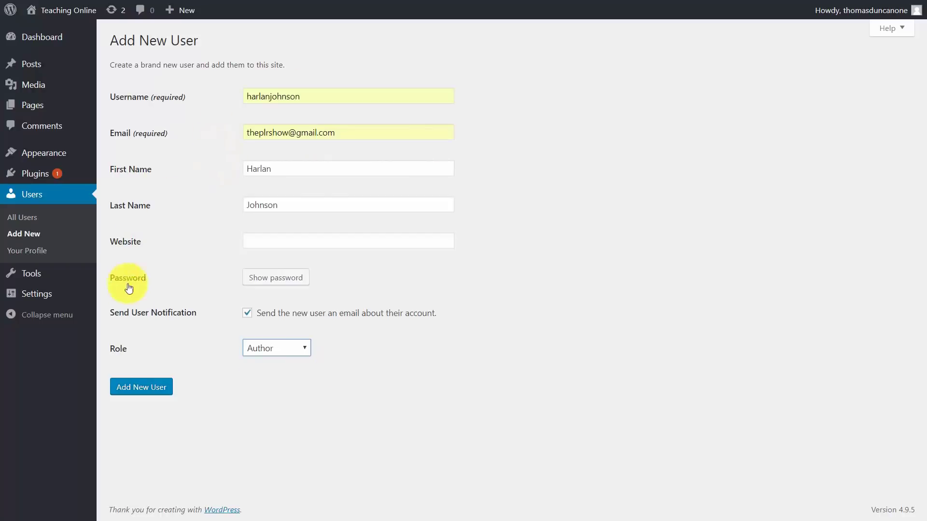
left_click(149, 388)
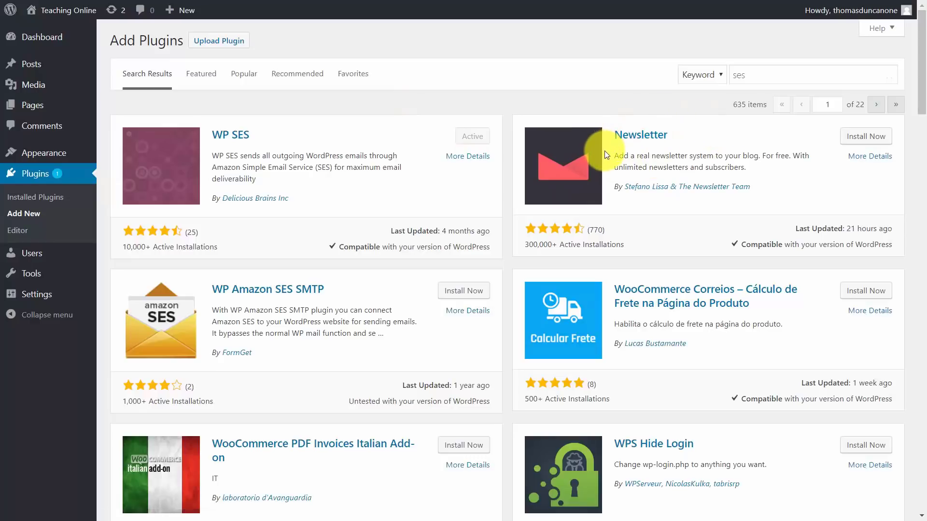
Step: Install and activate the Newsletter plugin from the plugin search results, and open its admin pages
left_click(864, 140)
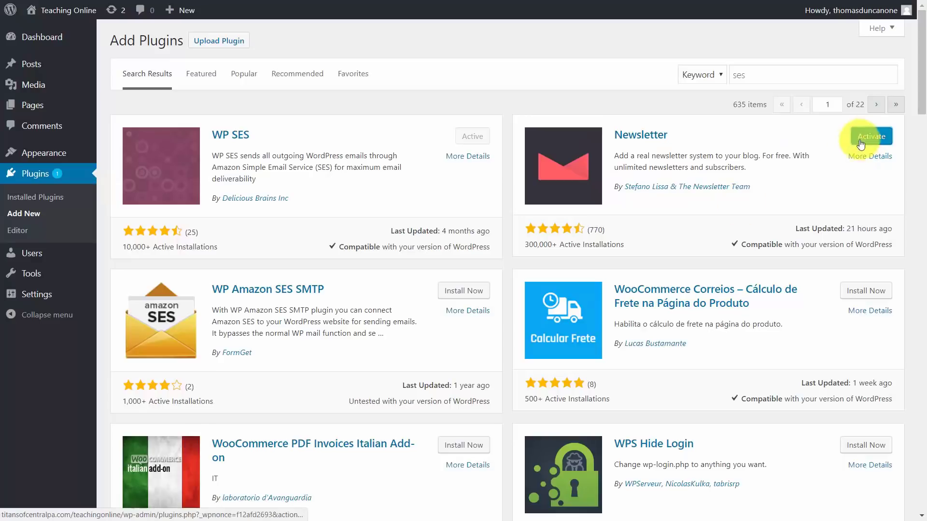
left_click(859, 141)
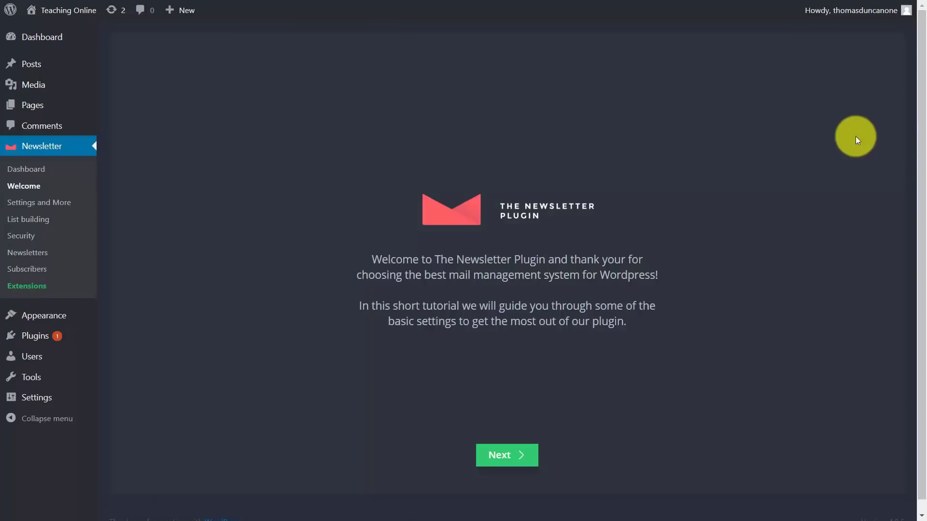
left_click(38, 206)
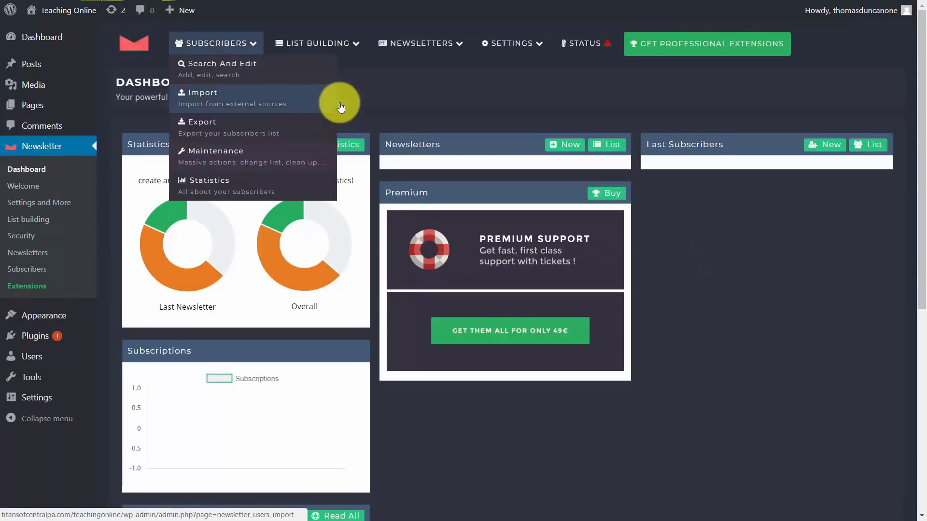
Step: Open the Newsletter plugin's professional extensions page and look through the Blogger and Agency plans and the included extensions
left_click(670, 46)
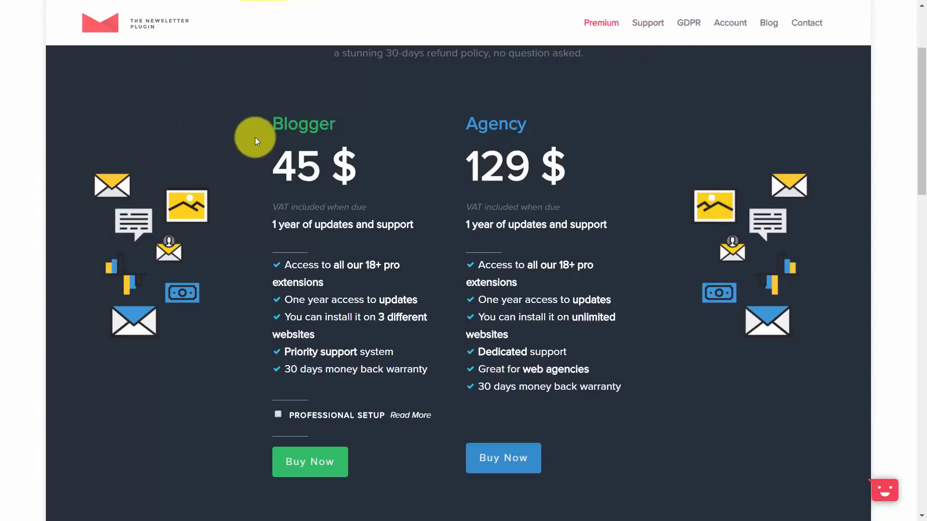
scroll(234, 124, "down", 12)
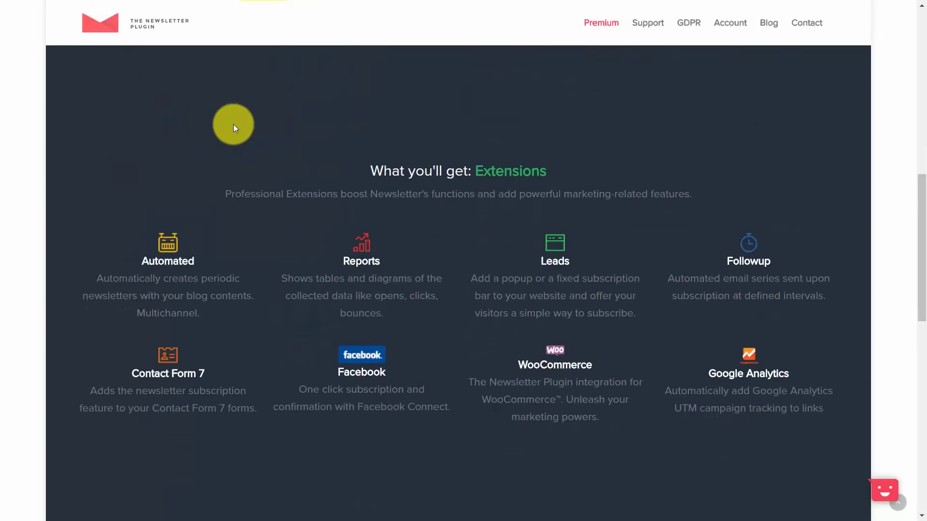
scroll(234, 124, "down", 6)
scroll(117, 128, "up", 2)
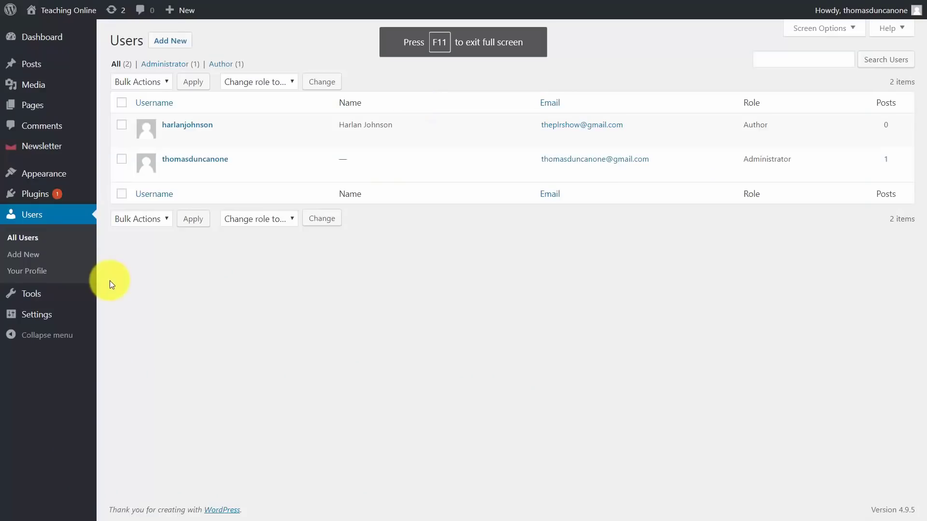
mouse_move(82, 312)
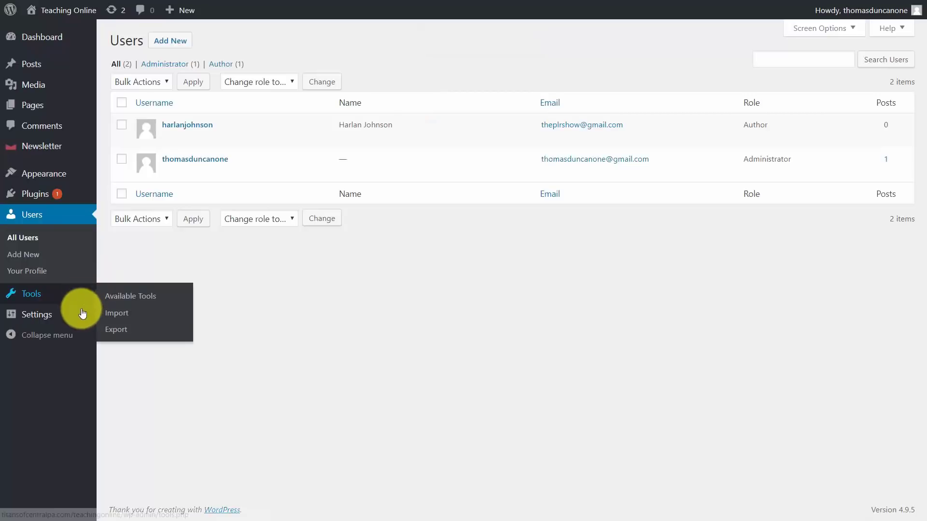